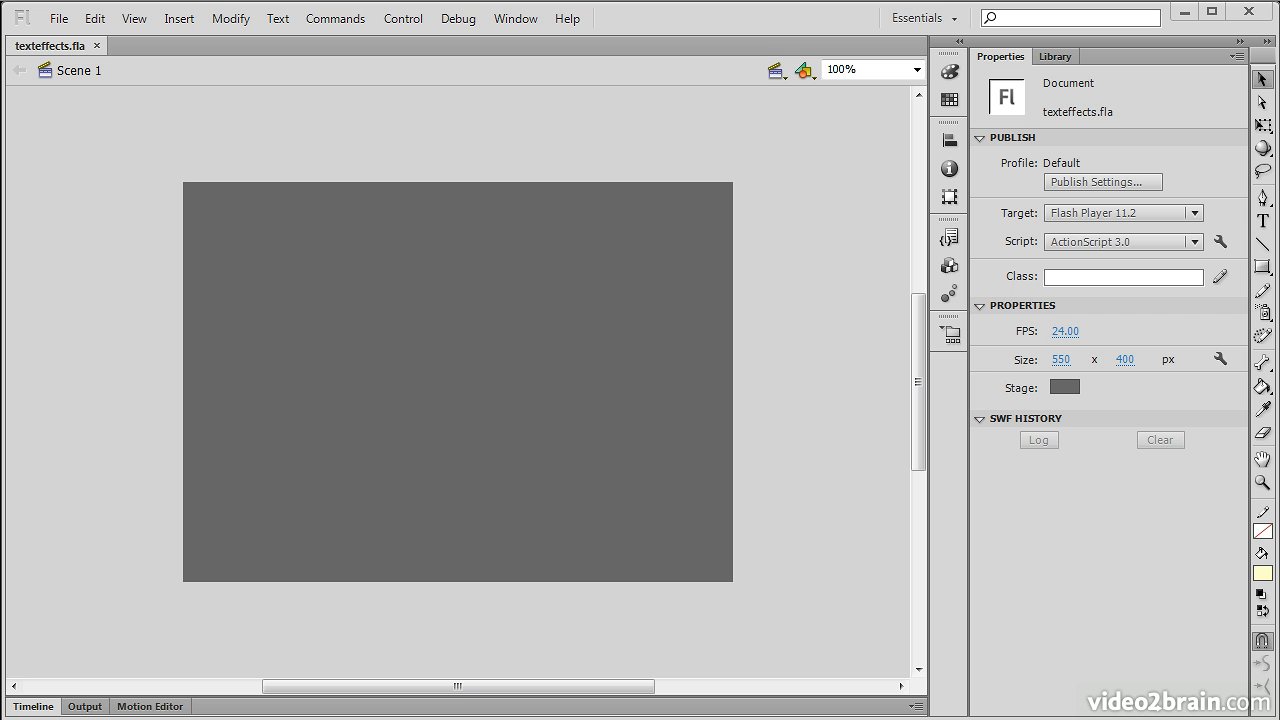
Step: Add the text "Filter Effects!" on the stage in dark red at 42 pt with 0.0 letter spacing
click(1264, 220)
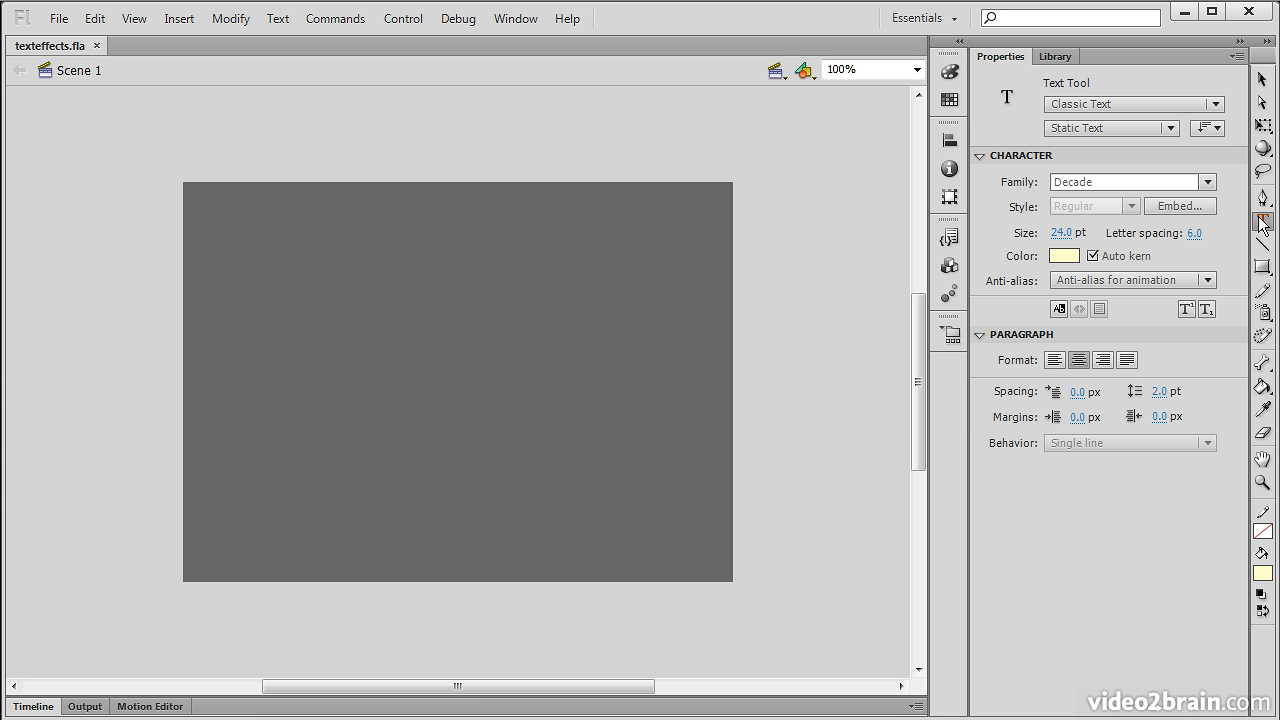
click(1063, 255)
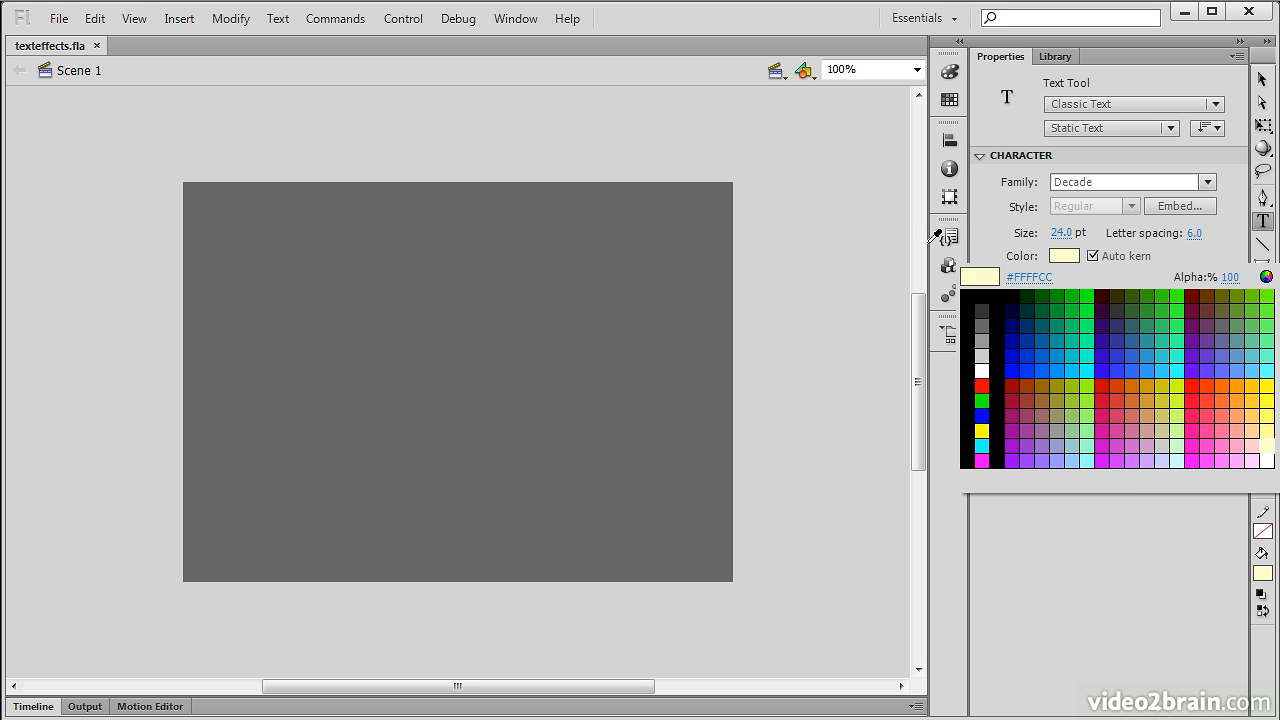
click(1014, 386)
click(1058, 233)
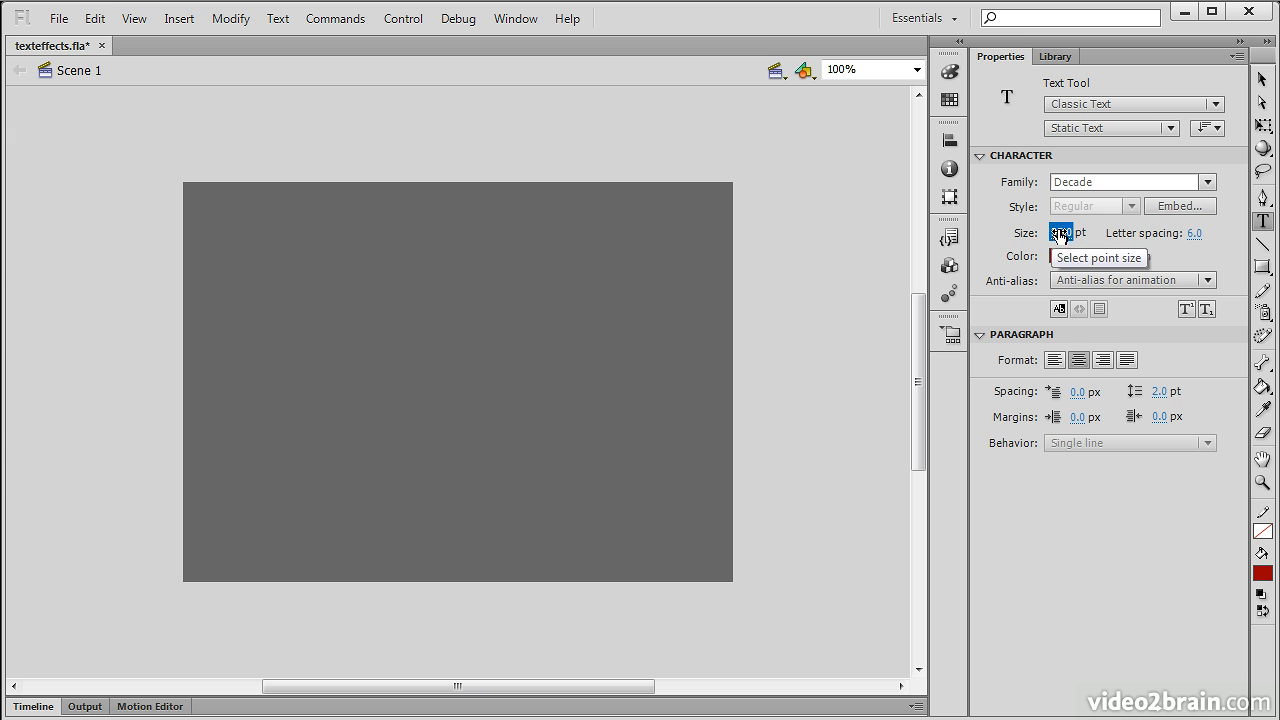
click(301, 394)
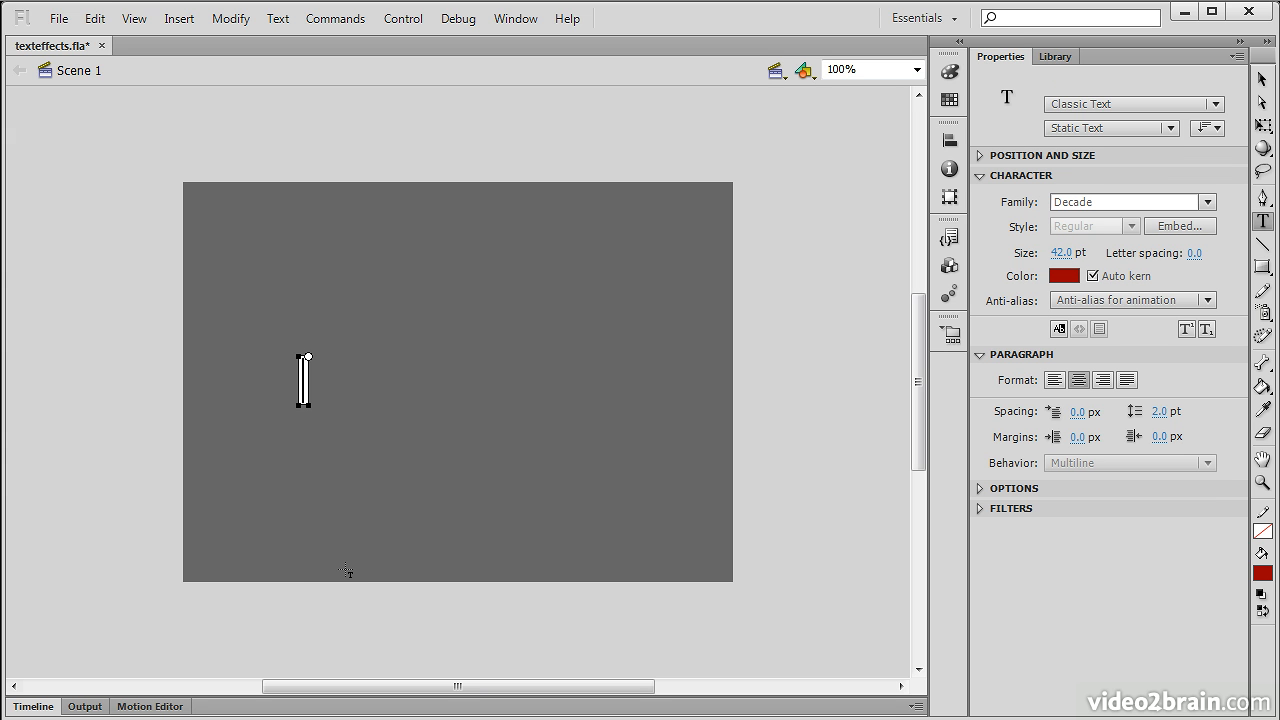
text(Filter Effe)
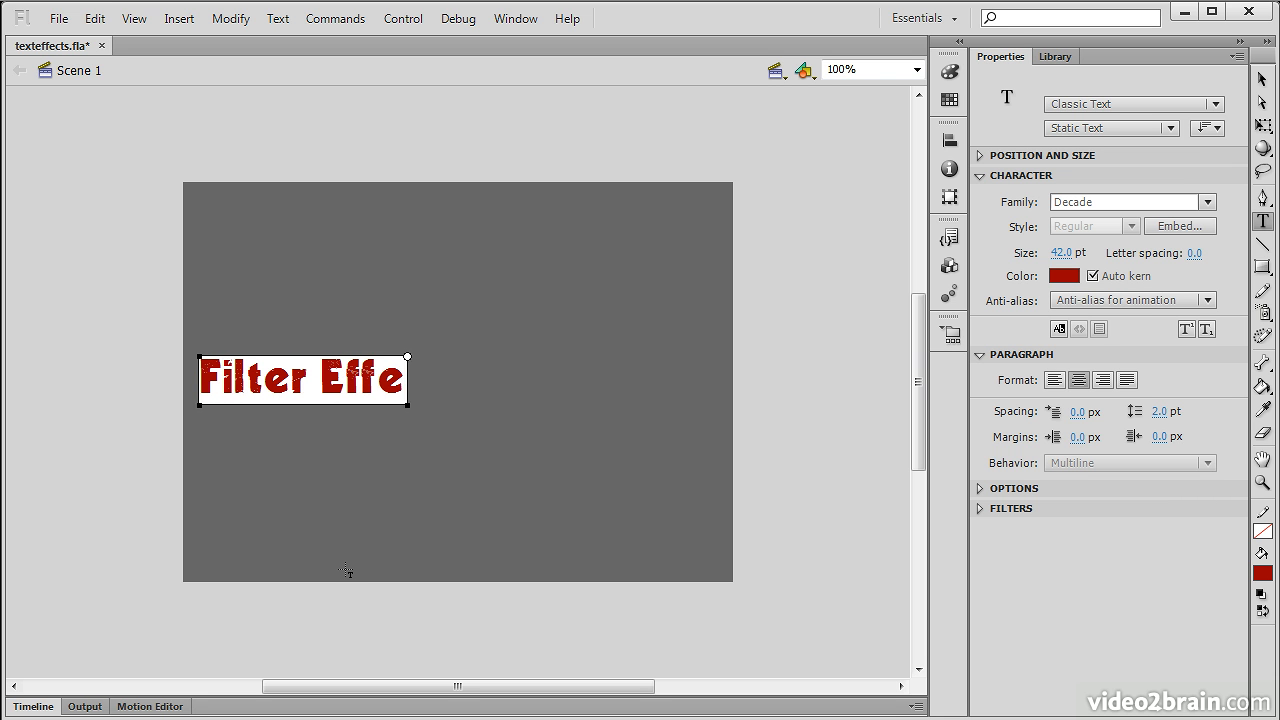
text(cts!)
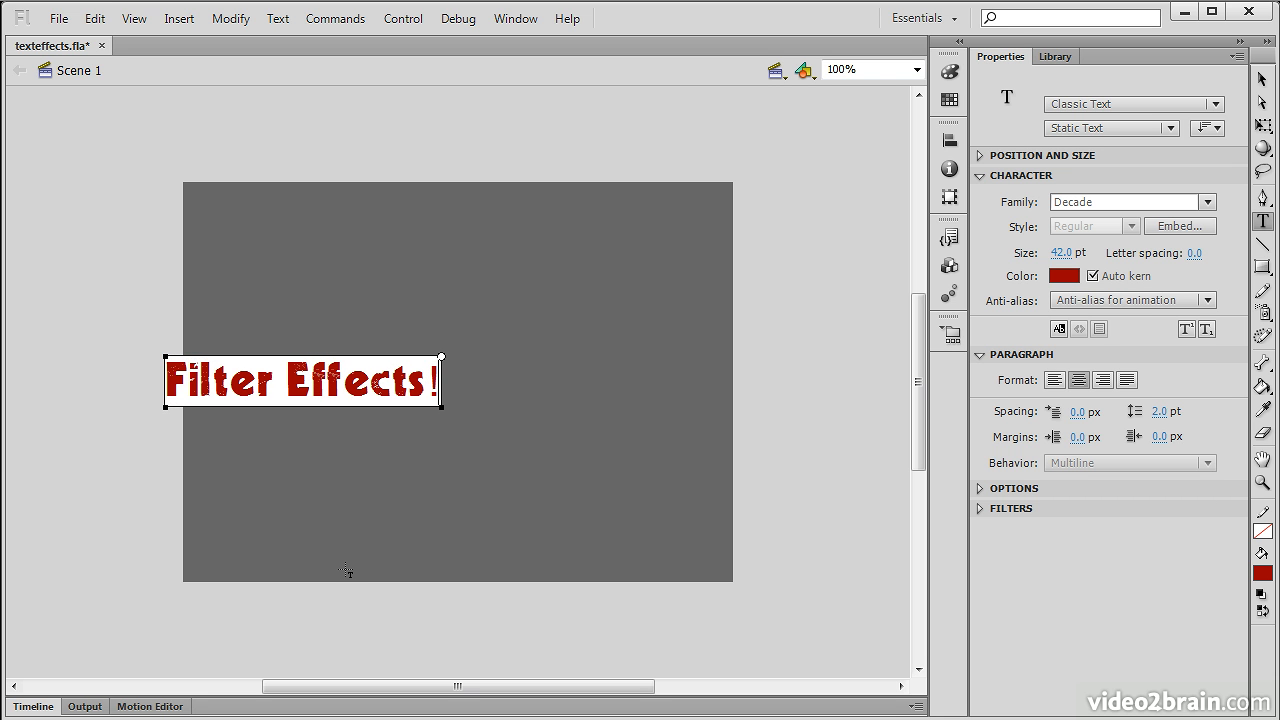
Step: Enlarge the text to 74 pt and place it horizontally centered in the upper half of the stage
key(ctrl+a)
drag(1061, 253, 1113, 253)
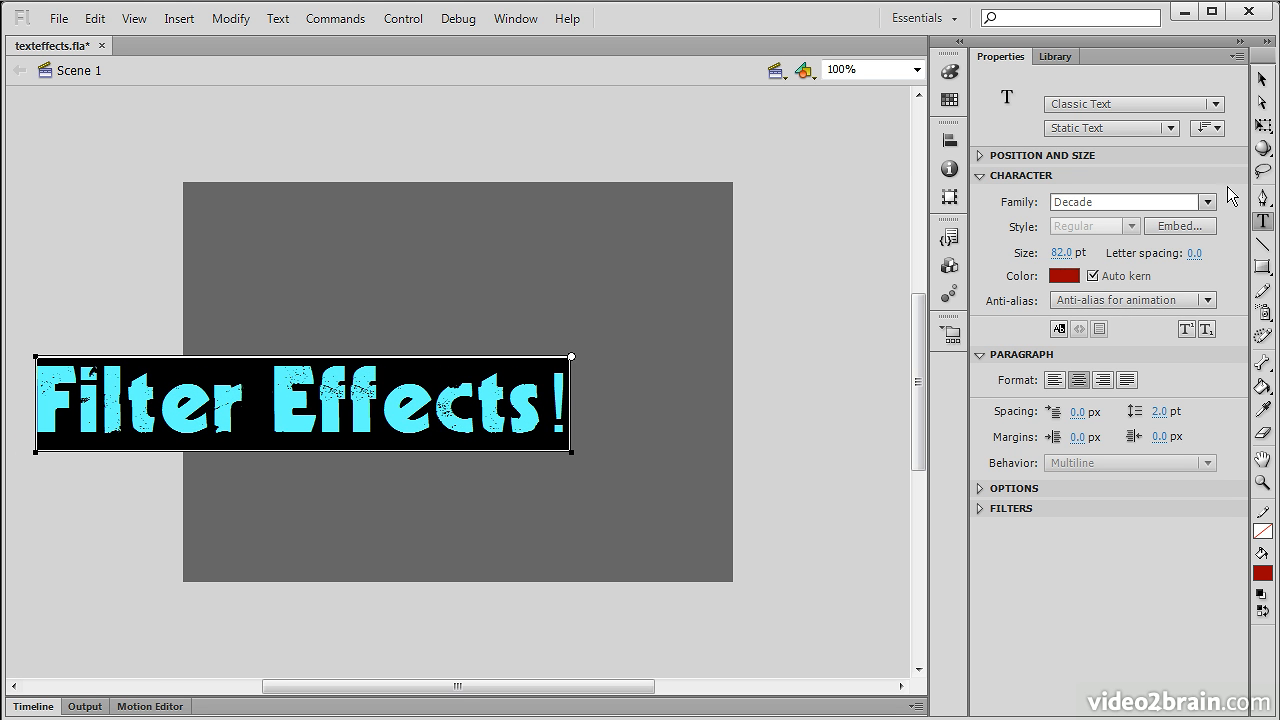
click(1262, 80)
drag(300, 408, 455, 400)
drag(1056, 253, 1046, 254)
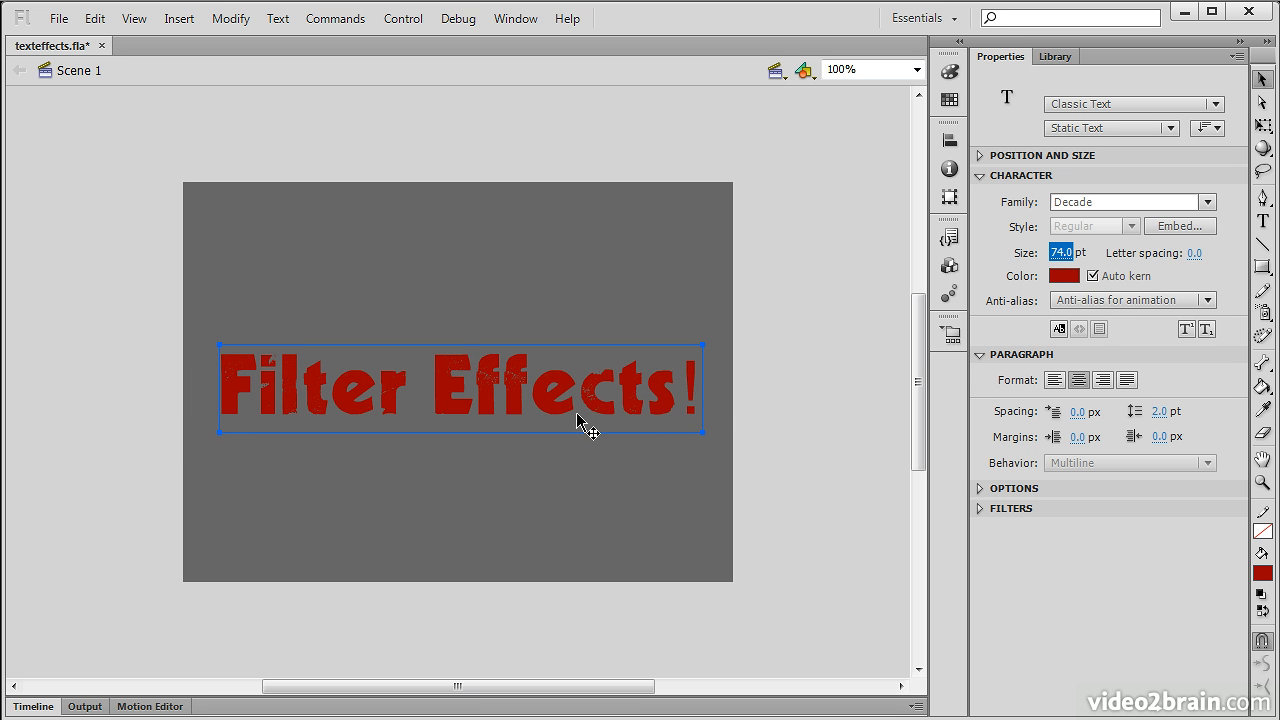
drag(563, 395, 568, 326)
key(ctrl+shift+a)
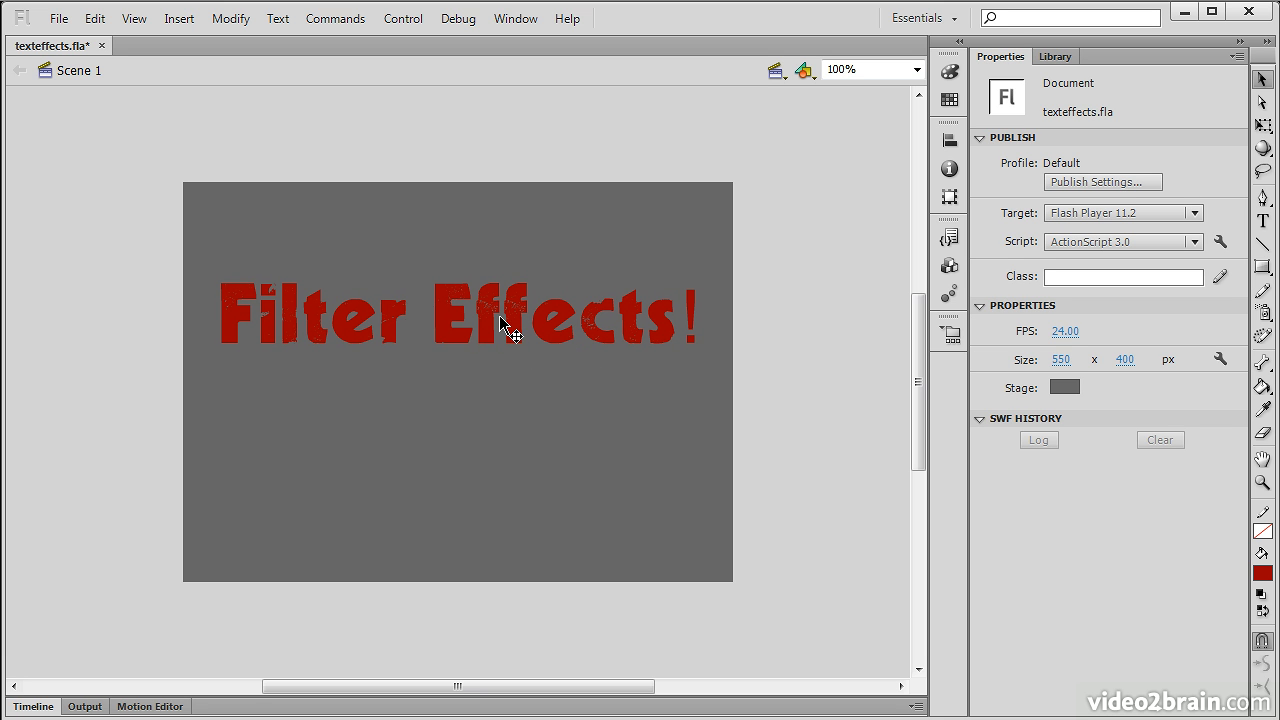
Step: Add a Drop Shadow filter to the "Filter Effects!" text
click(450, 335)
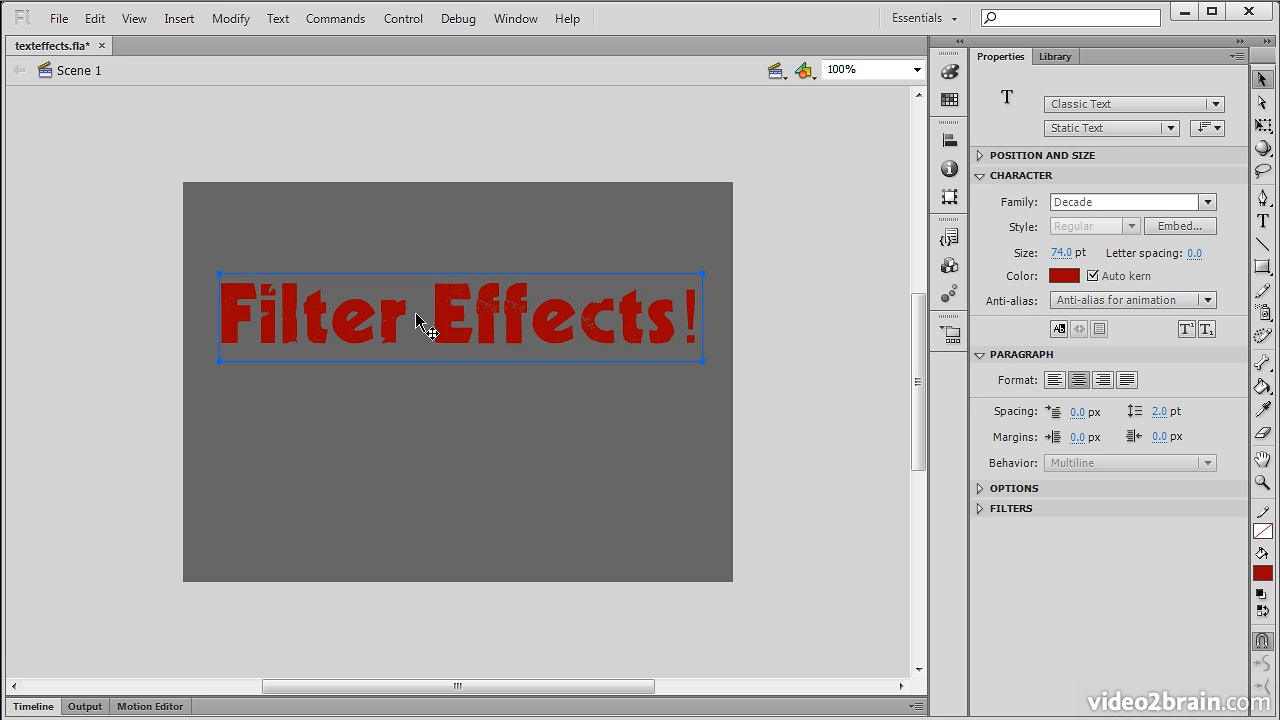
click(990, 176)
click(995, 196)
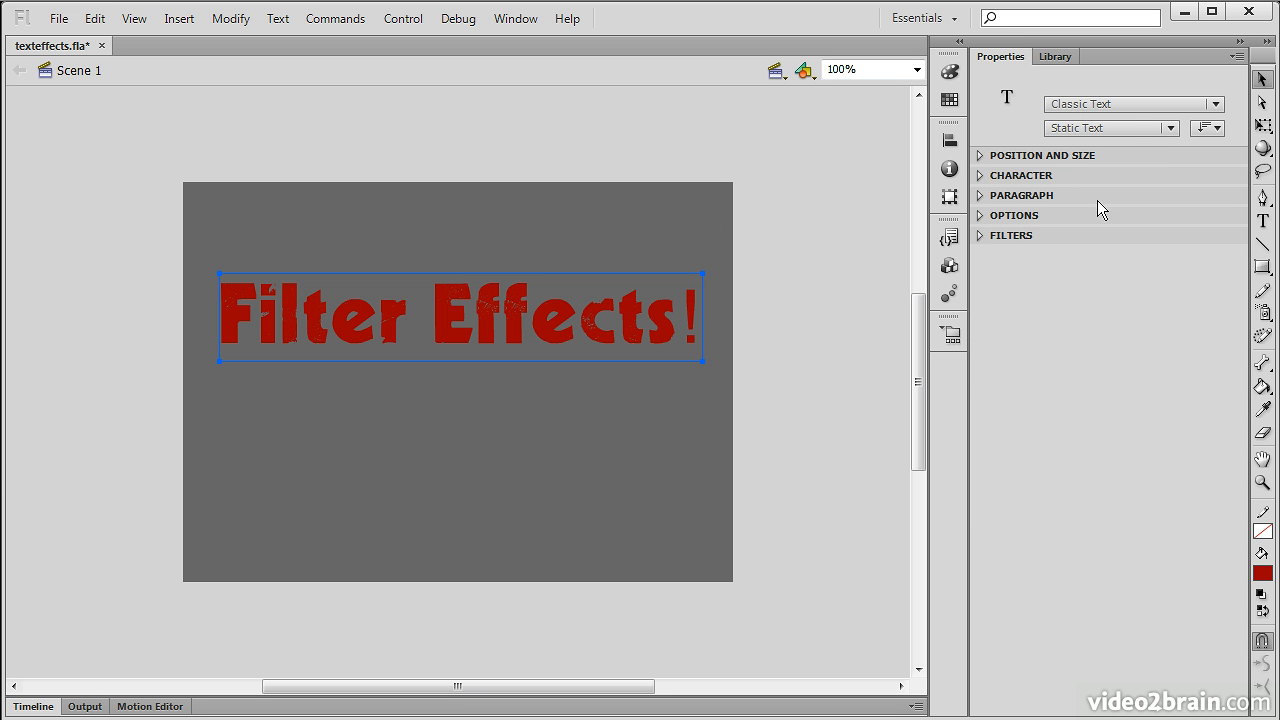
click(982, 236)
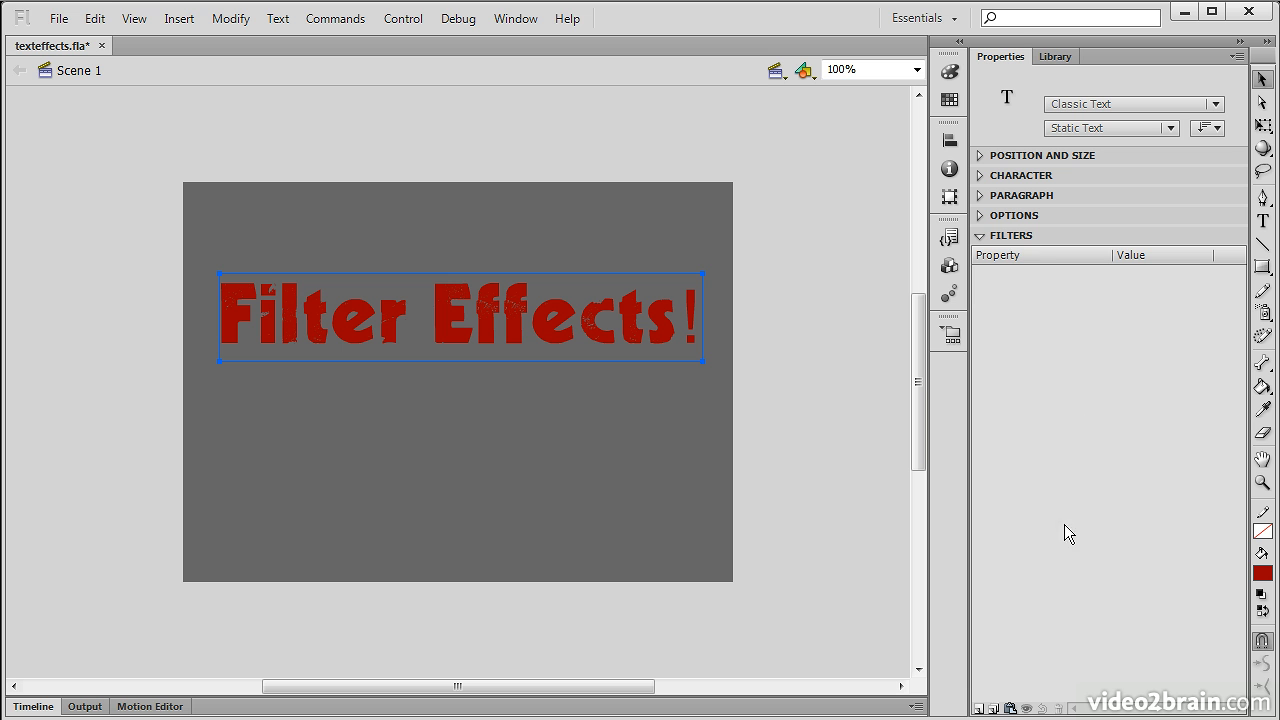
click(980, 709)
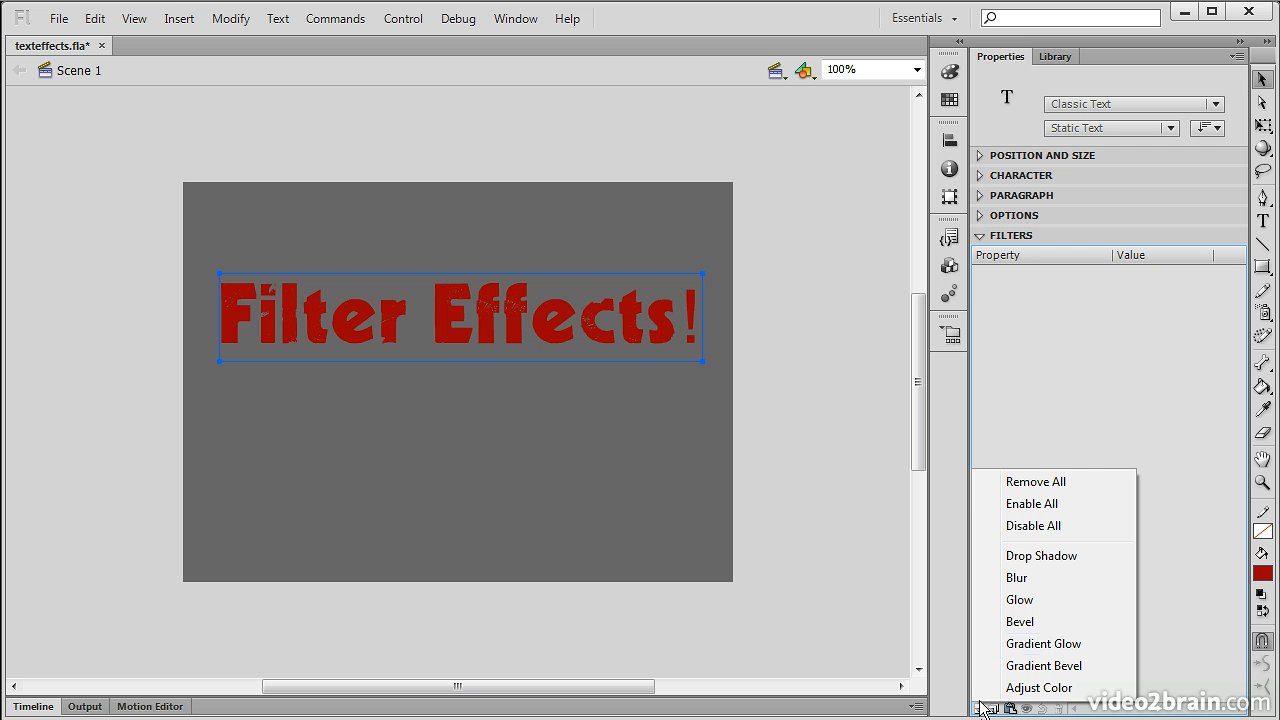
click(1041, 556)
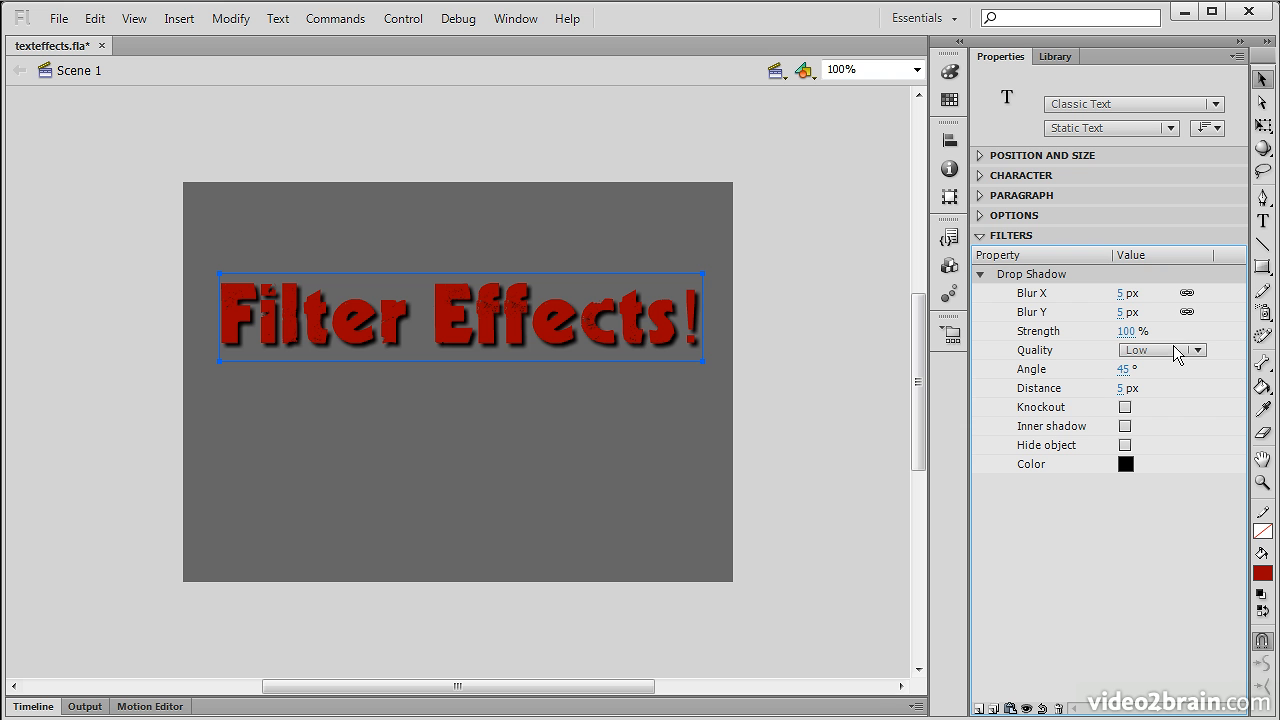
Step: Set the drop shadow to 8 px blur, 50% strength, Medium quality, 77° angle and 2 px distance
mouse_move(1121, 294)
mouse_down()
mouse_move(1228, 294)
mouse_move(1117, 297)
mouse_up()
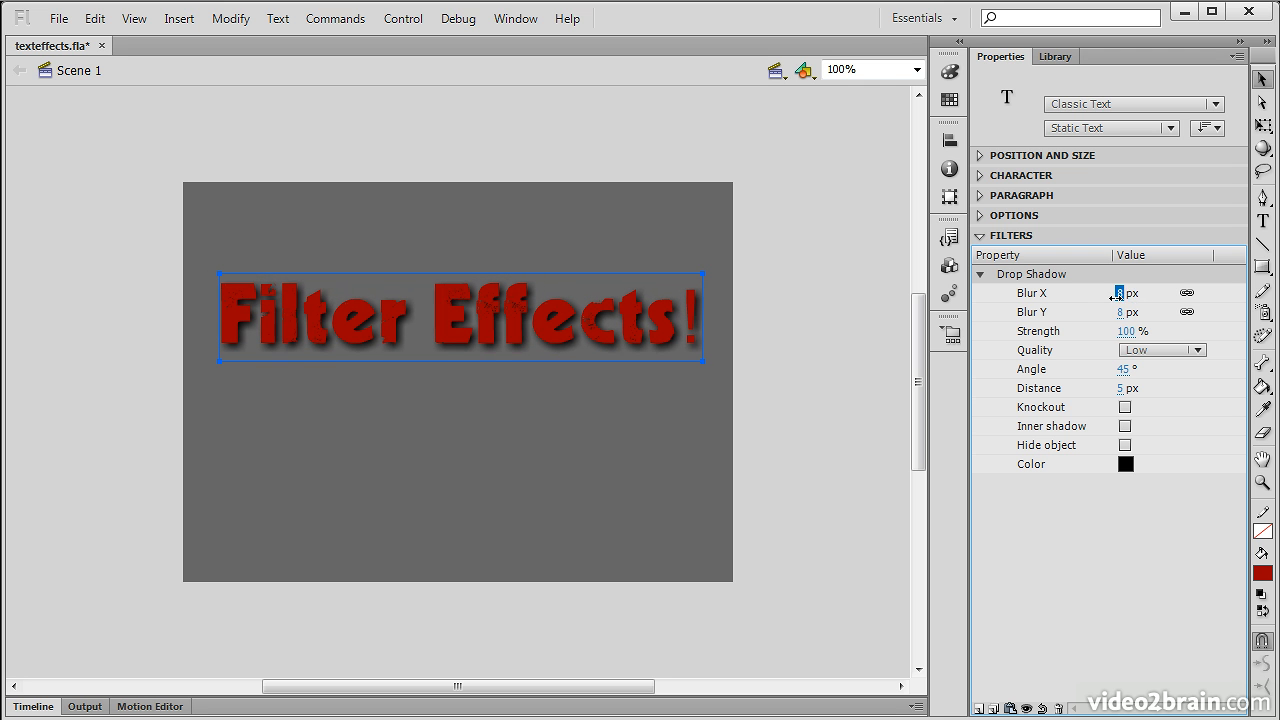
click(1124, 331)
drag(1030, 330, 1071, 333)
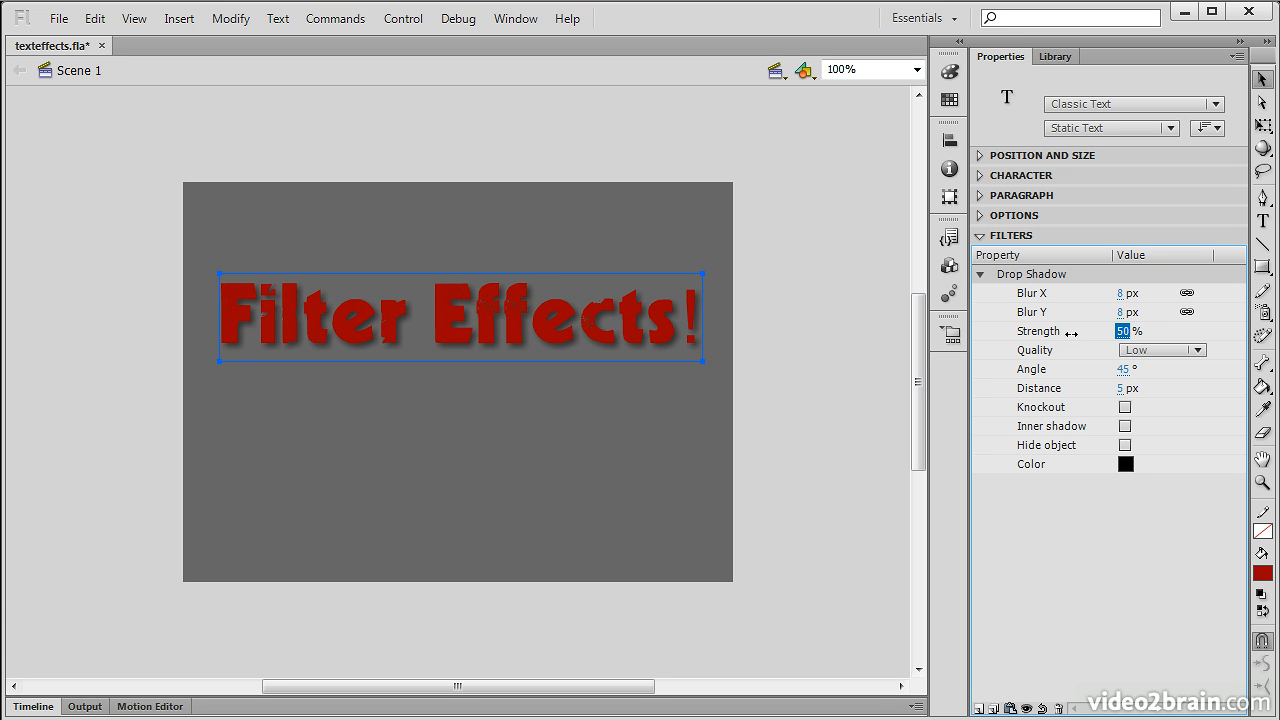
click(1196, 352)
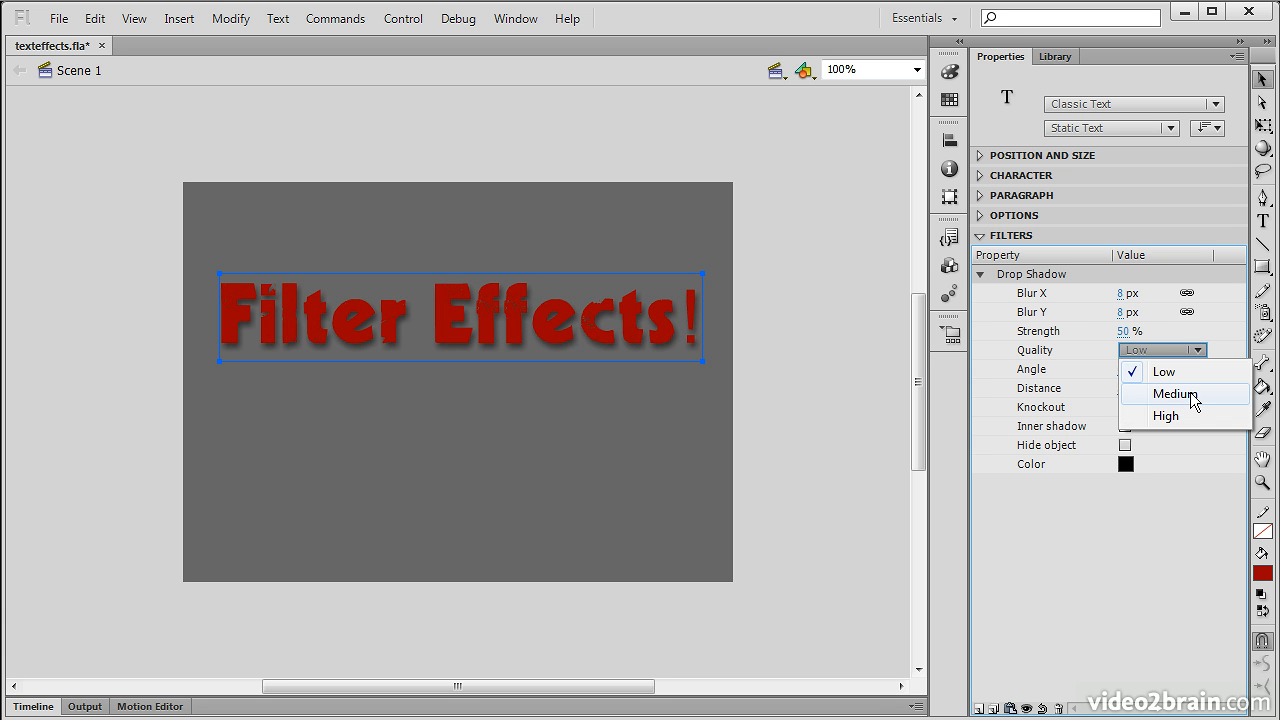
click(1175, 394)
drag(1123, 370, 1052, 405)
Step: Try the drop shadow's Knockout, Inner shadow and Hide object options one at a time, switching each off again
click(1125, 407)
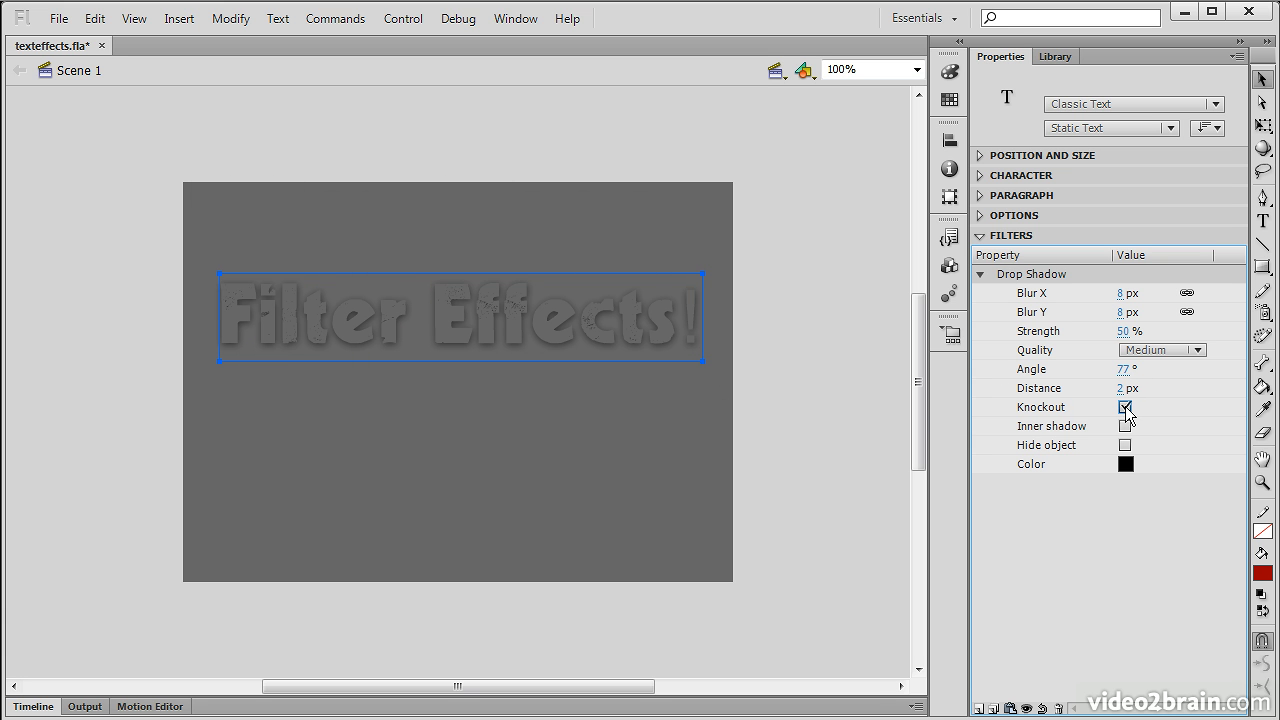
click(1125, 407)
click(1125, 426)
click(1125, 426)
click(1125, 445)
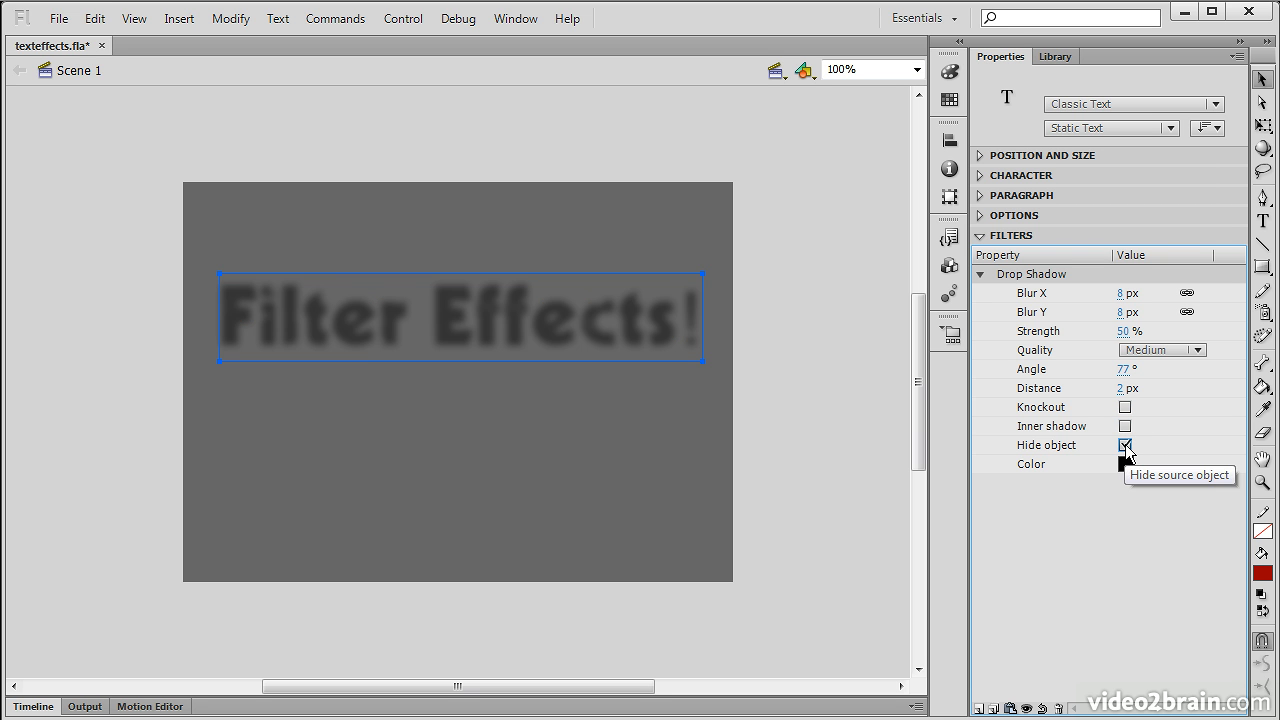
click(1126, 445)
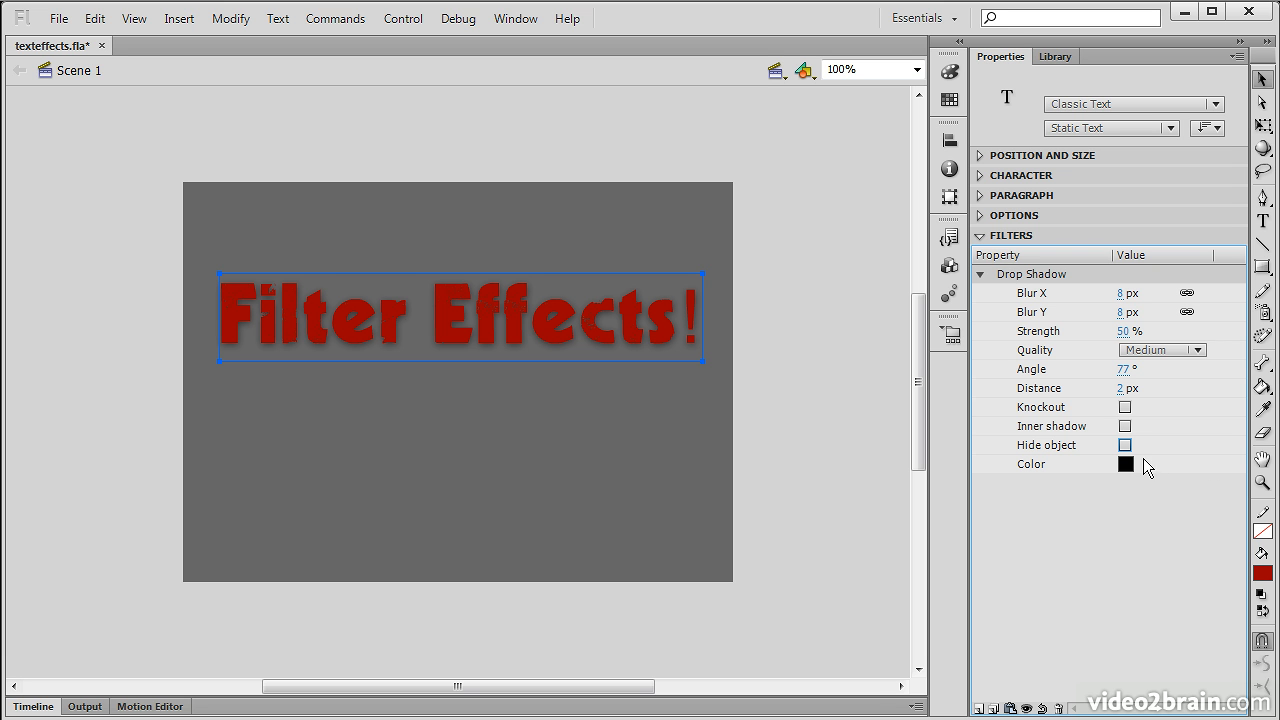
Step: Try bright green as the drop shadow's color, settle on dark gray, and collapse the filter's settings
click(1126, 464)
click(1126, 464)
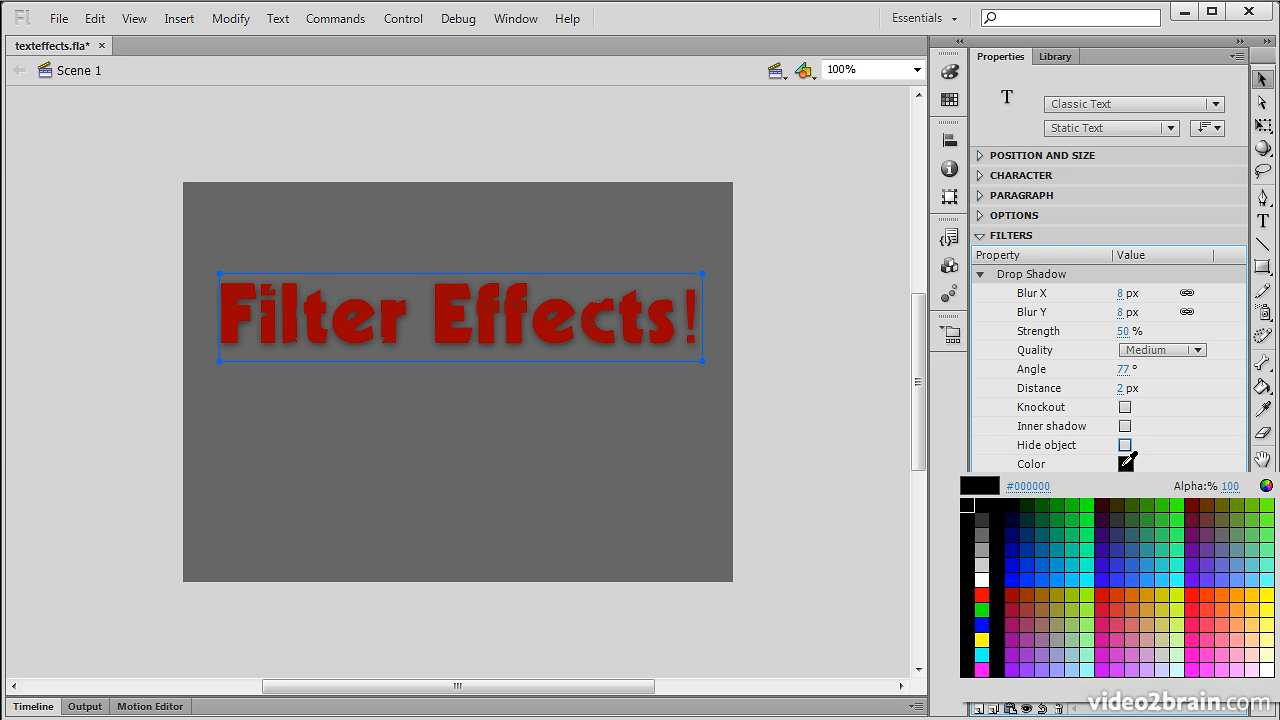
click(1087, 505)
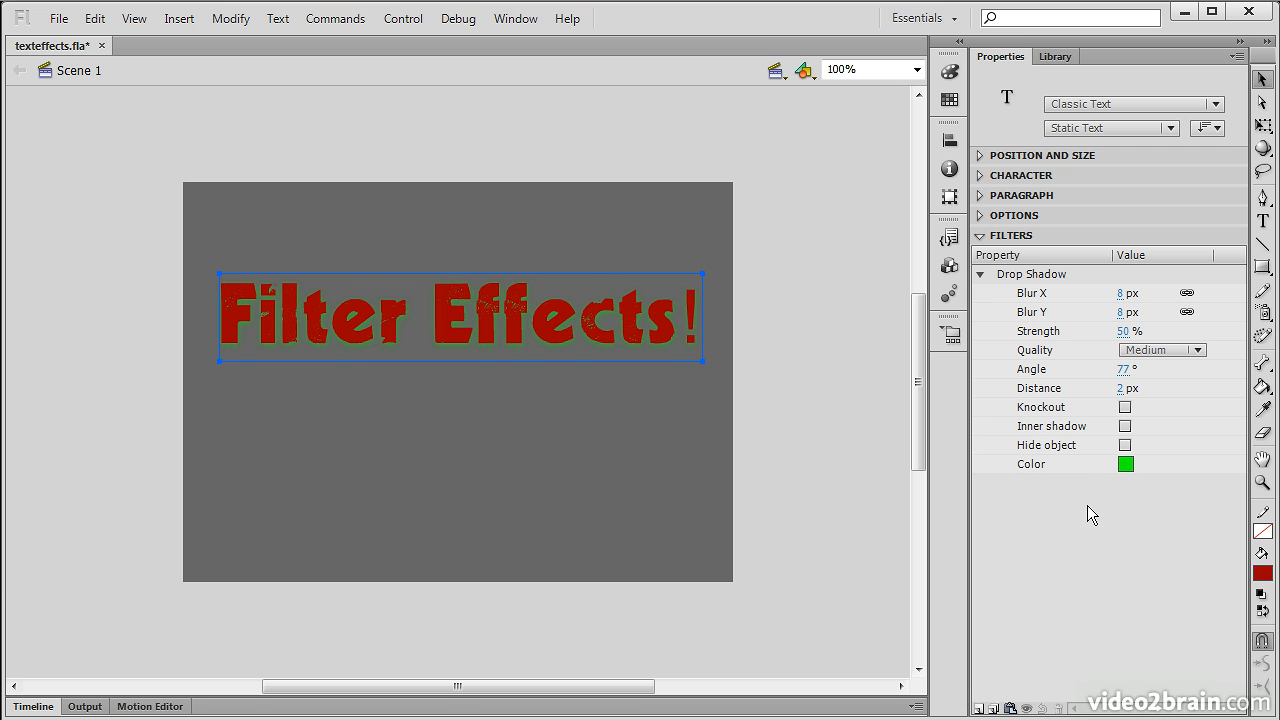
click(1126, 464)
click(983, 520)
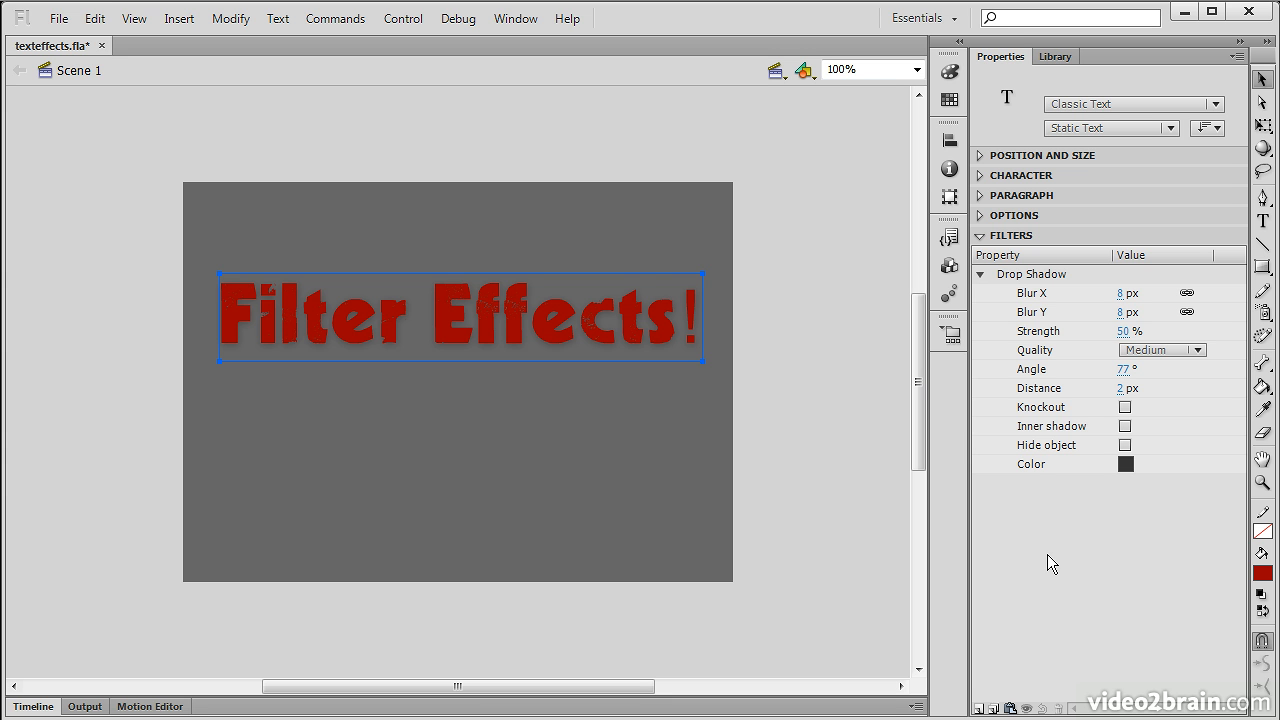
click(980, 274)
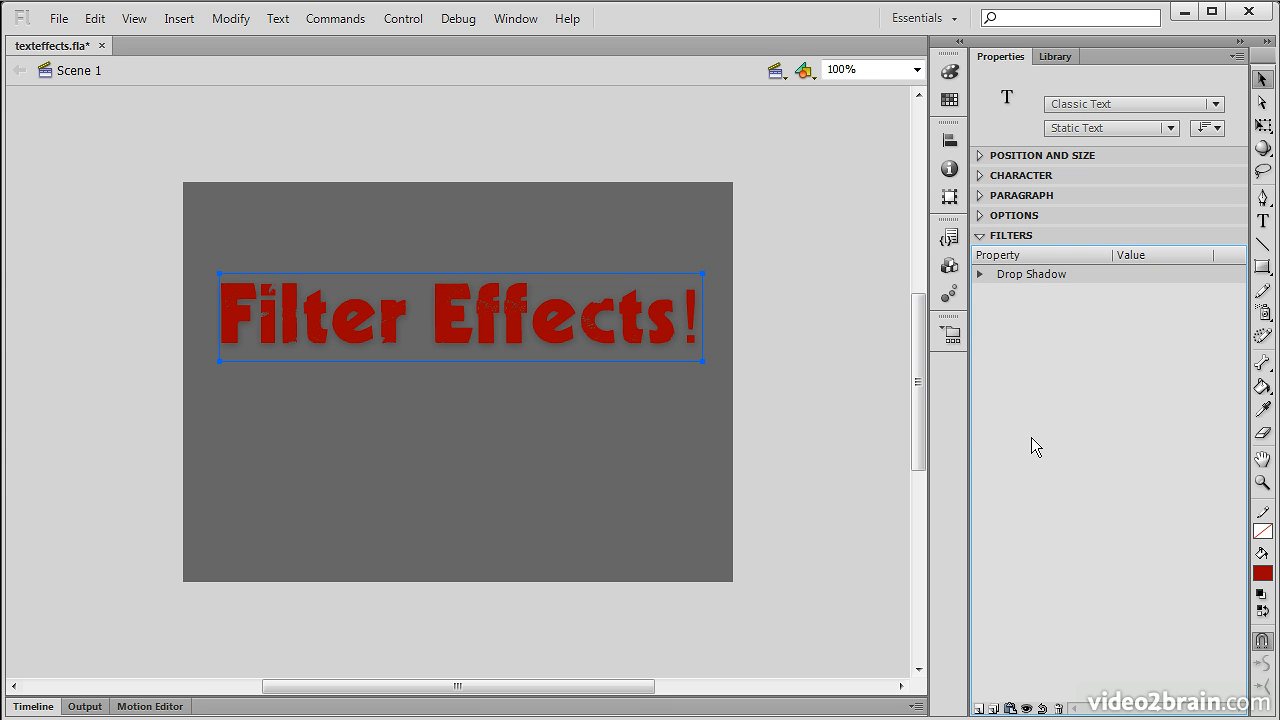
Step: Add a Blur filter to the text with 6 px horizontal and vertical blur at Medium quality
click(980, 709)
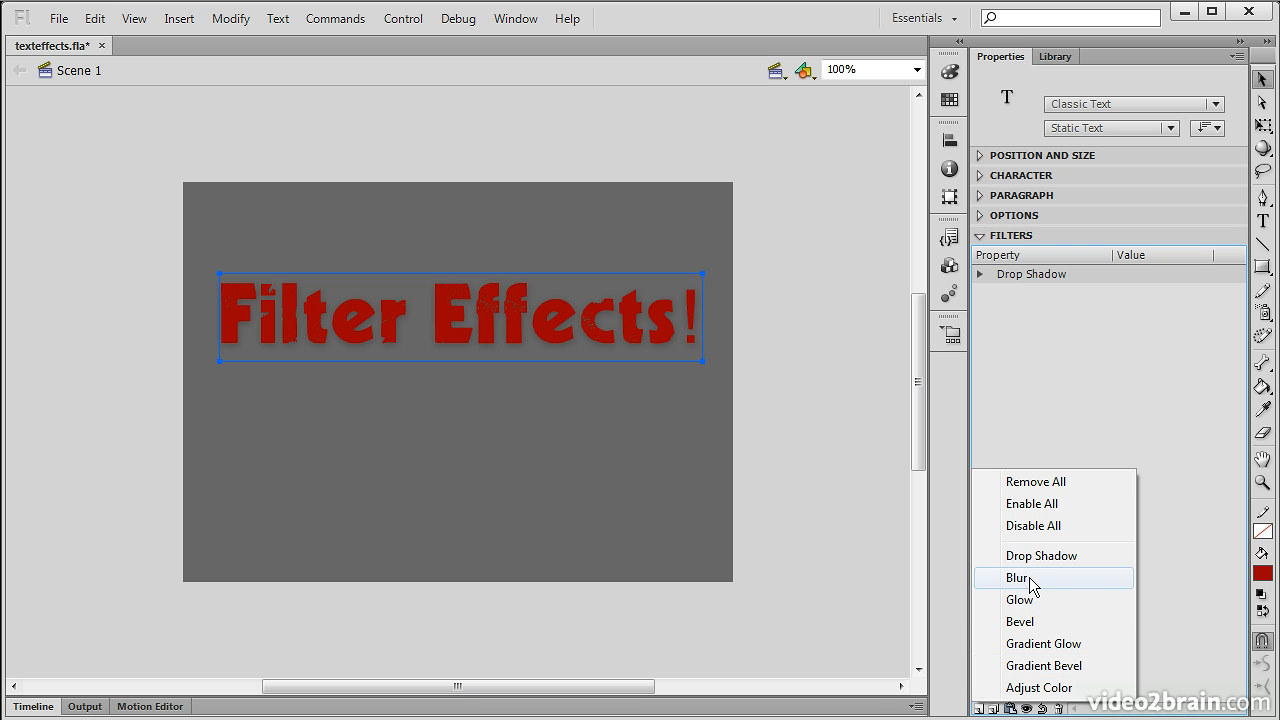
click(1060, 577)
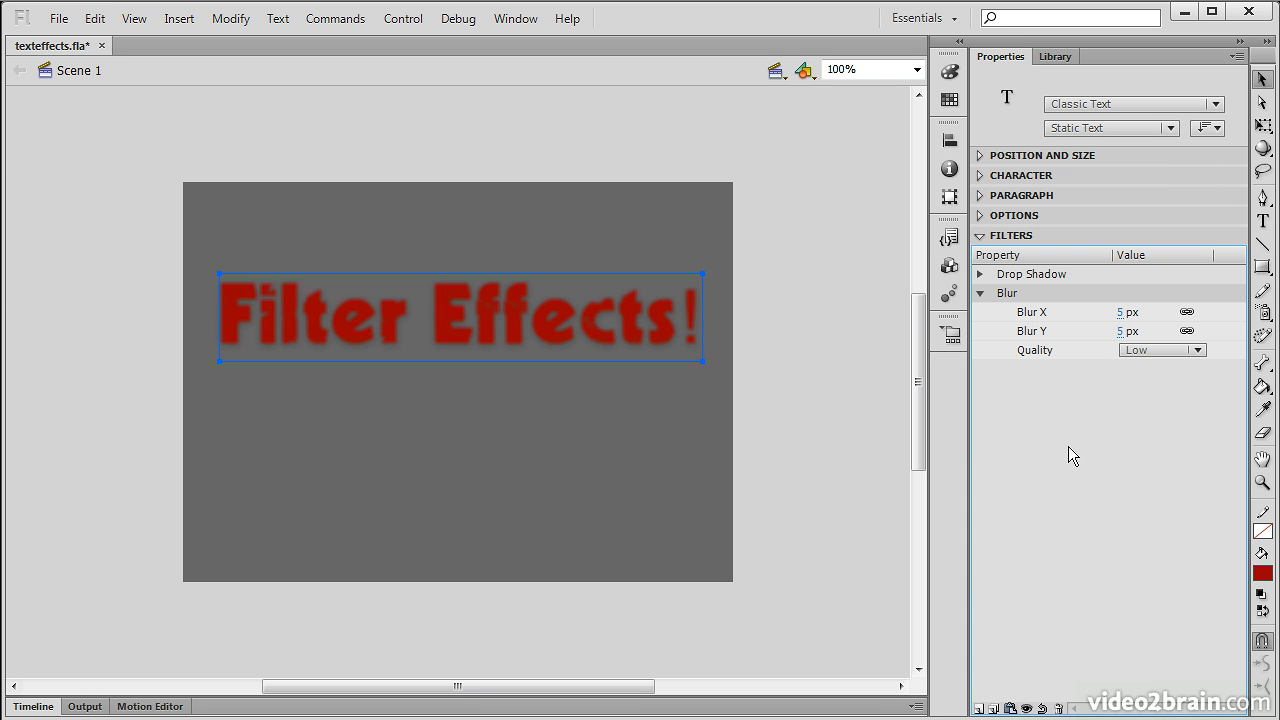
mouse_move(1120, 315)
mouse_down()
mouse_move(1171, 316)
mouse_move(1122, 315)
mouse_up()
click(1197, 350)
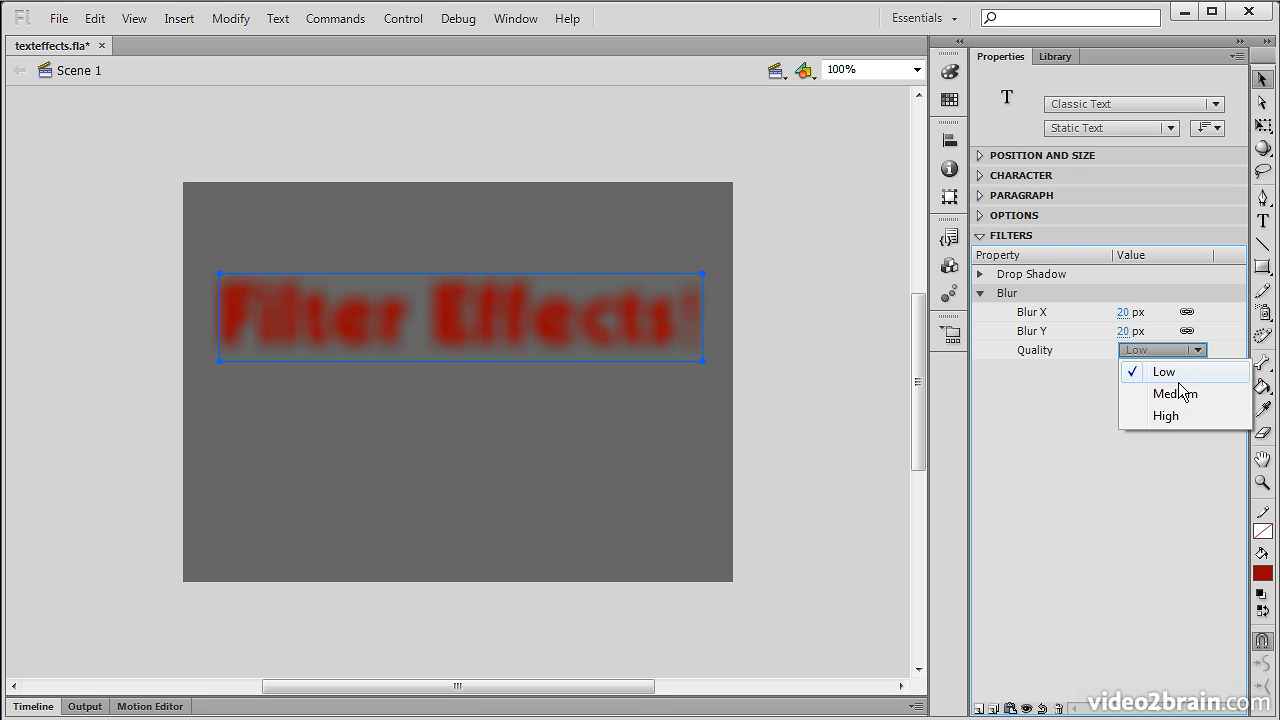
click(1185, 397)
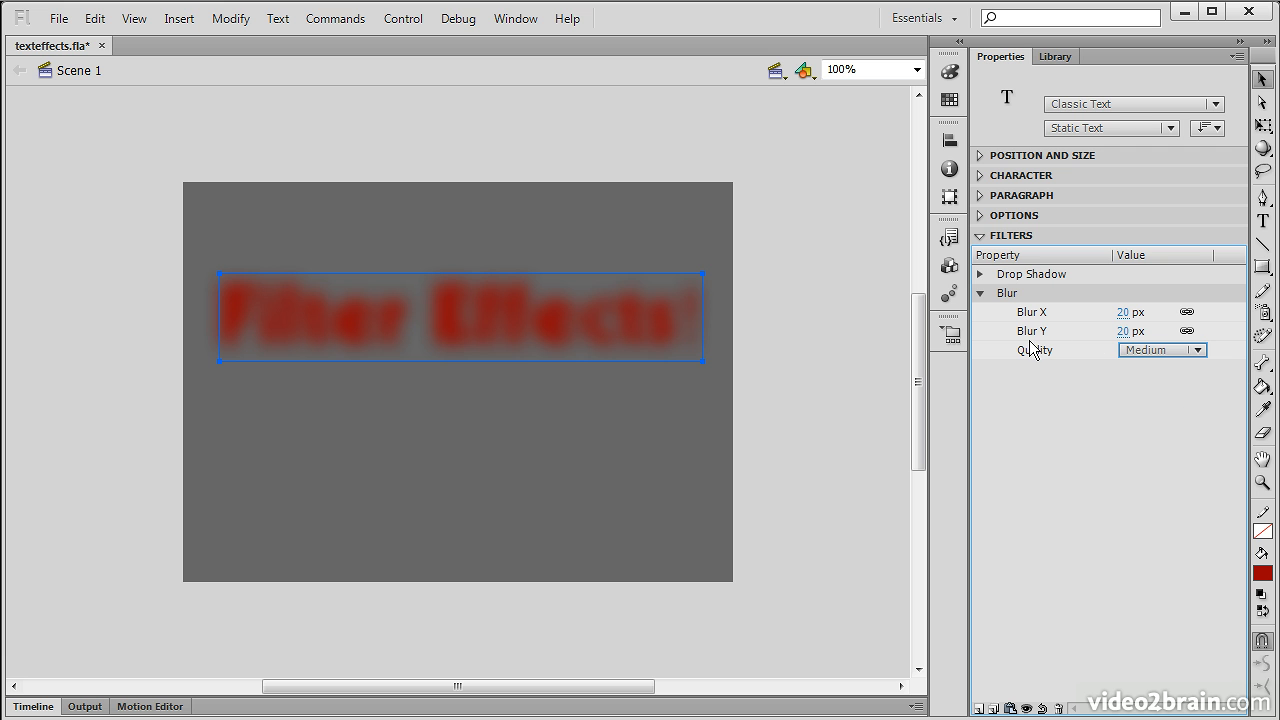
drag(1130, 318, 1076, 312)
text(6)
key(Return)
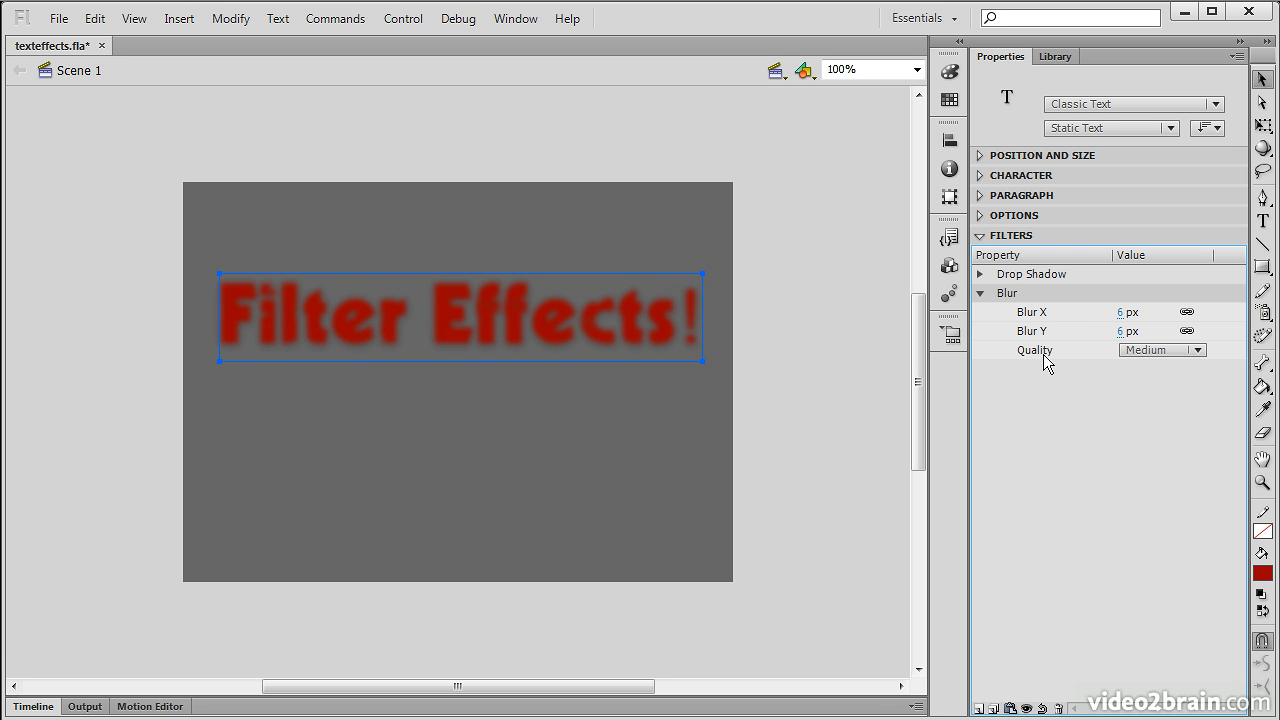
Step: Disable the Blur and Drop Shadow filters and add a Glow filter to the text
click(1028, 710)
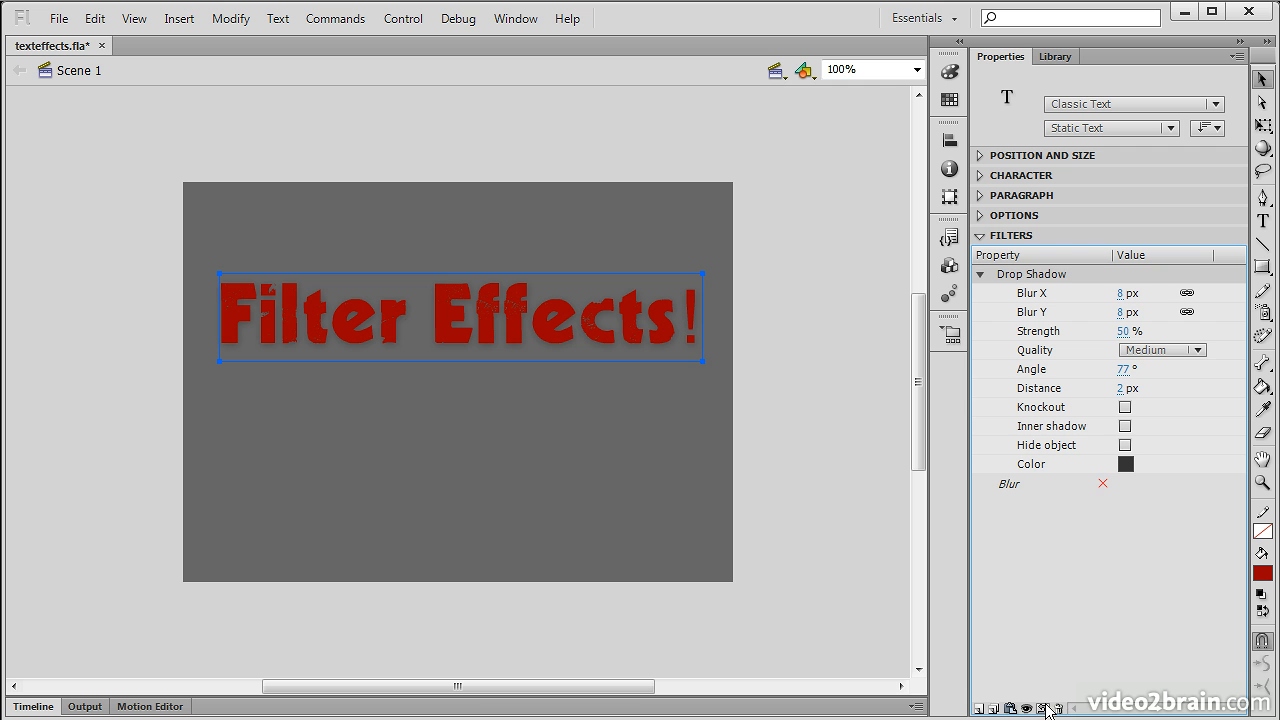
click(1028, 709)
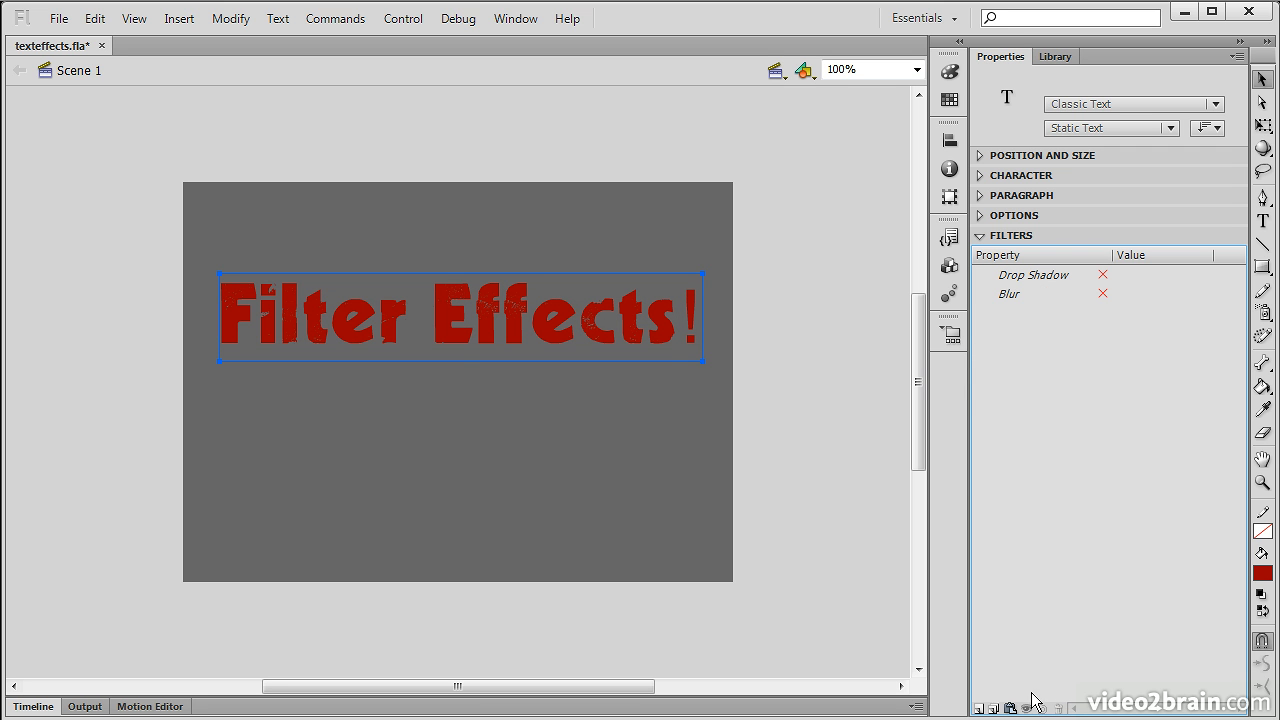
click(980, 708)
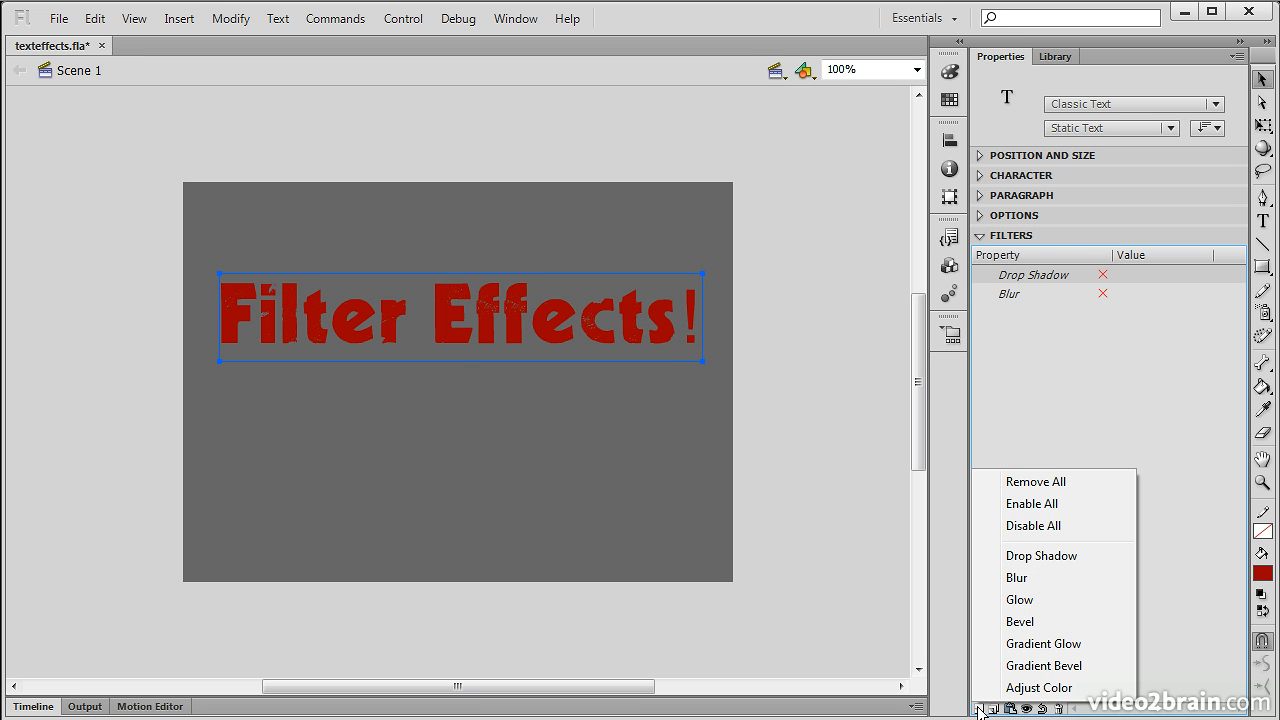
click(1049, 598)
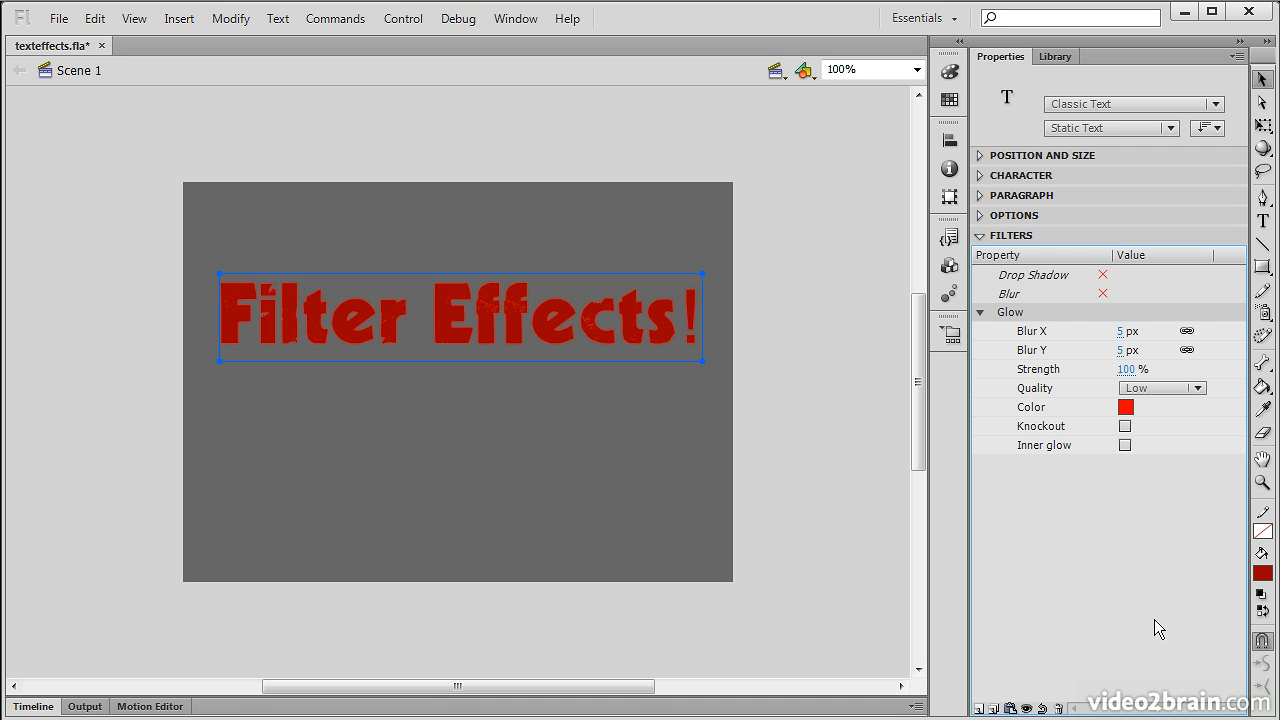
Step: Set the glow's color to black and its quality to Medium
click(1126, 407)
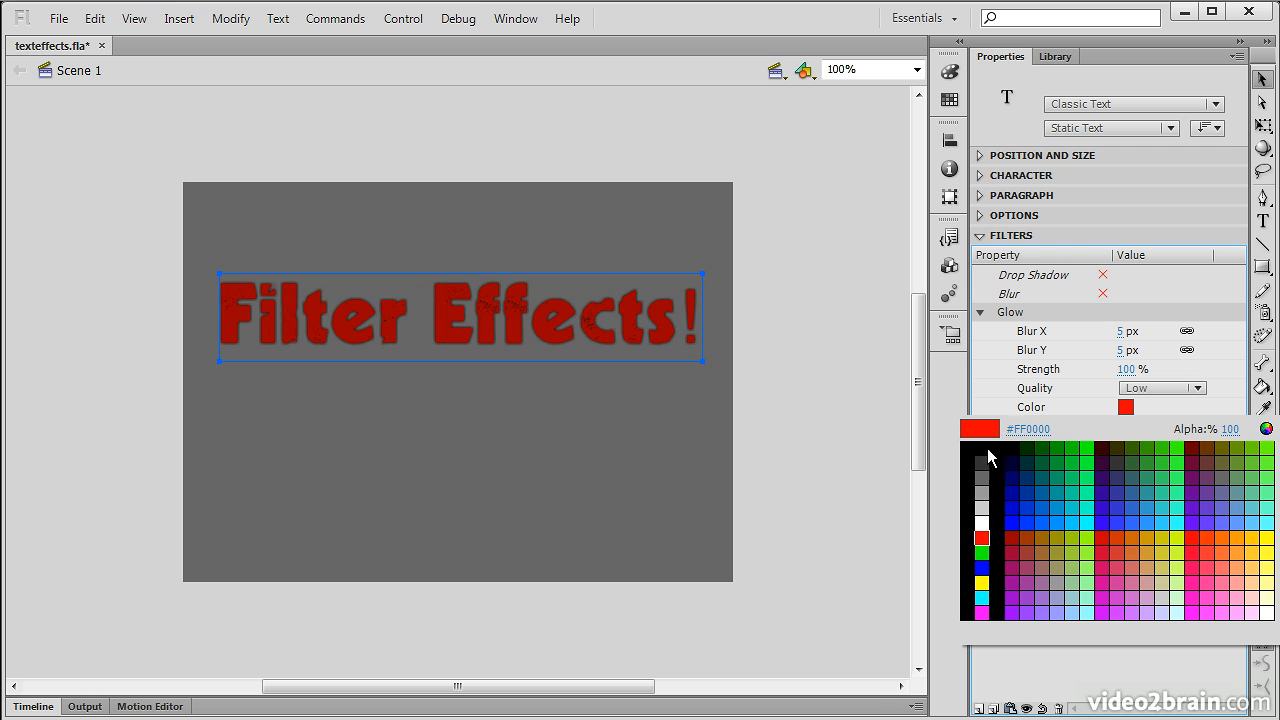
click(983, 446)
click(1197, 390)
click(1175, 431)
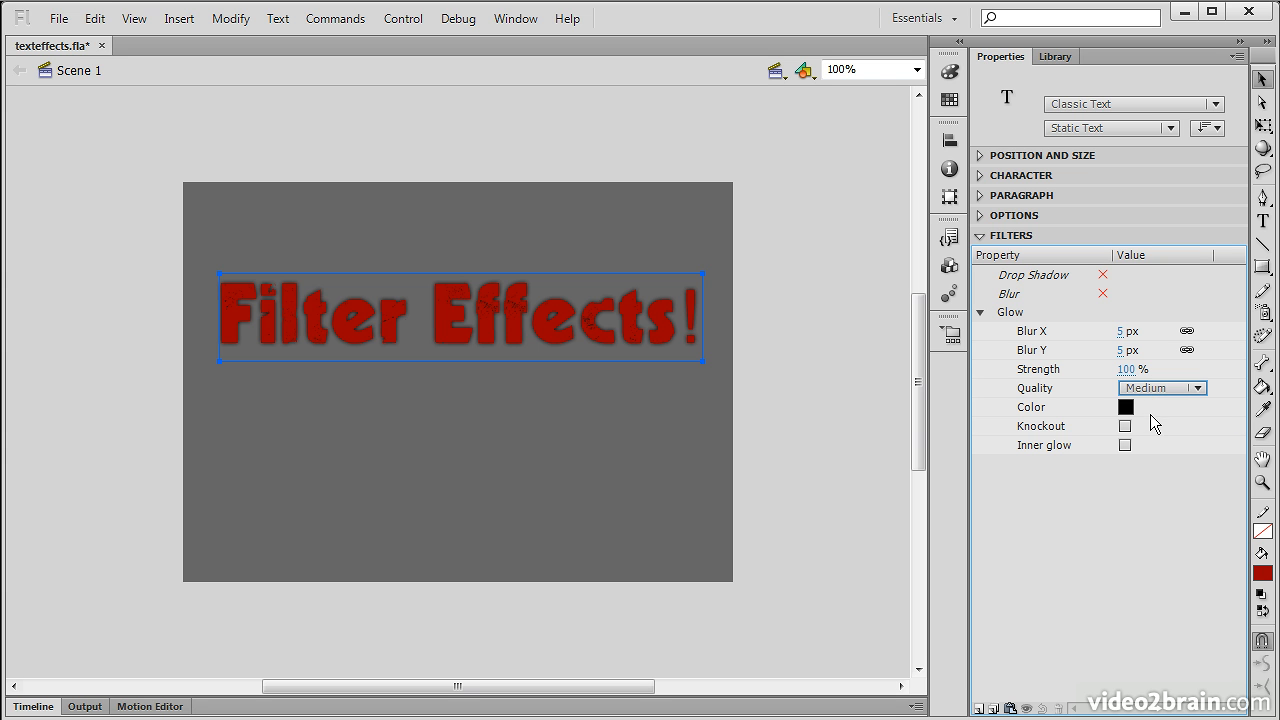
Step: Try Low quality on the glow and return it to Medium
click(1199, 390)
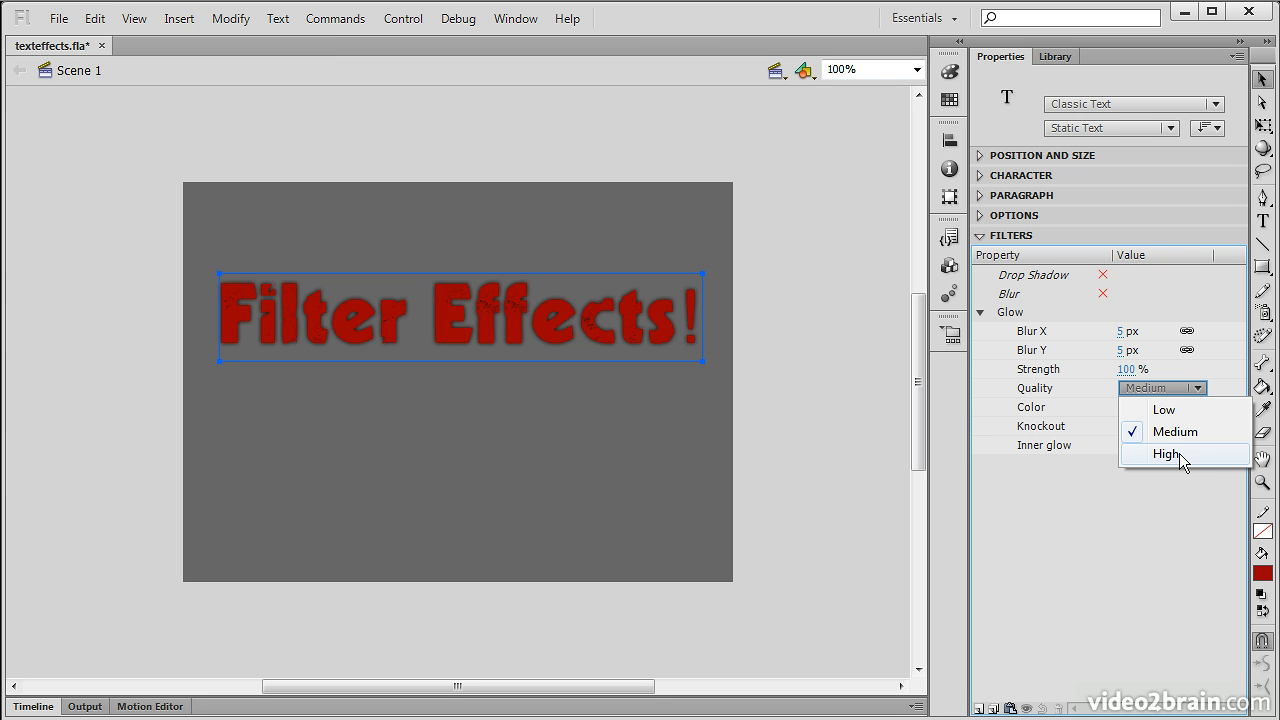
click(1185, 410)
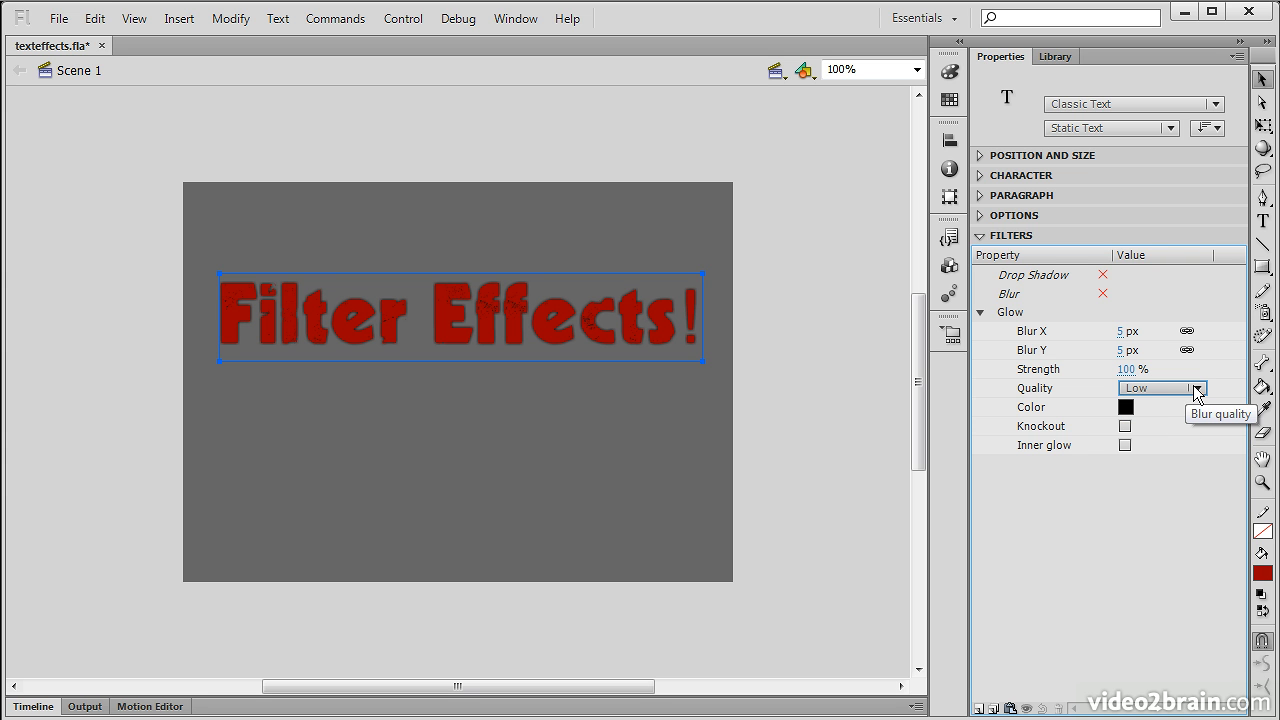
click(1198, 390)
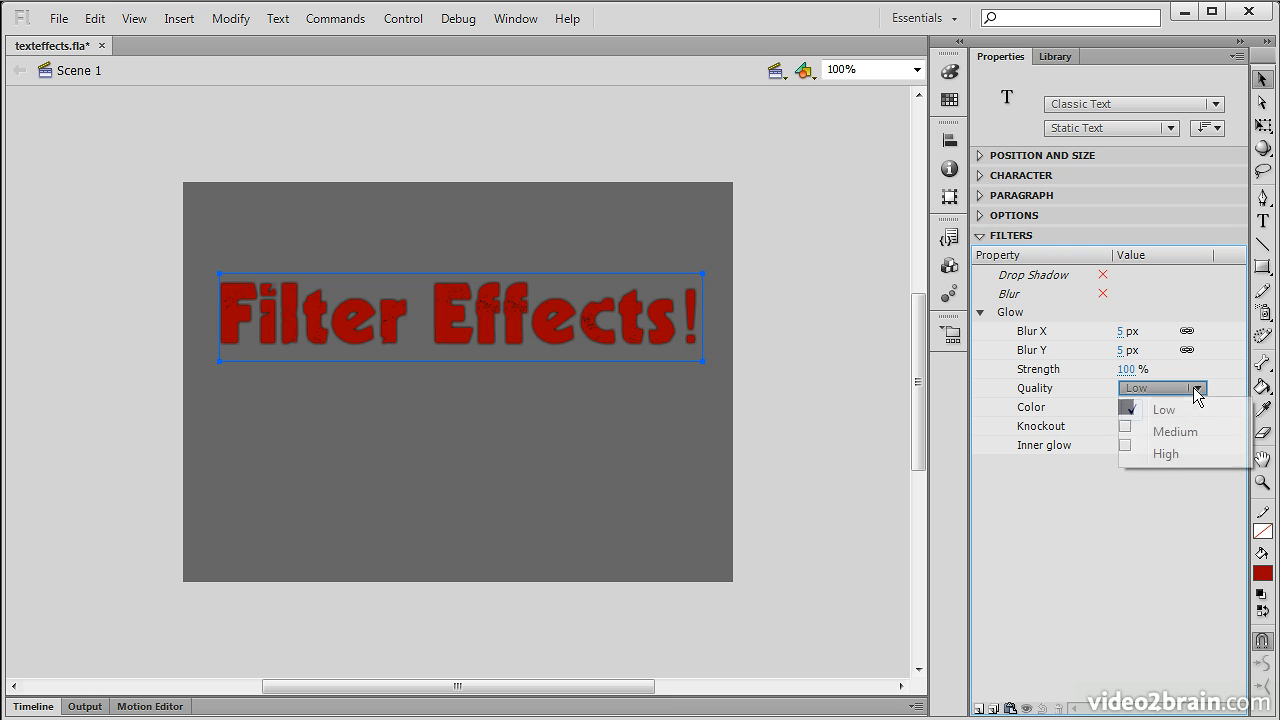
click(1190, 433)
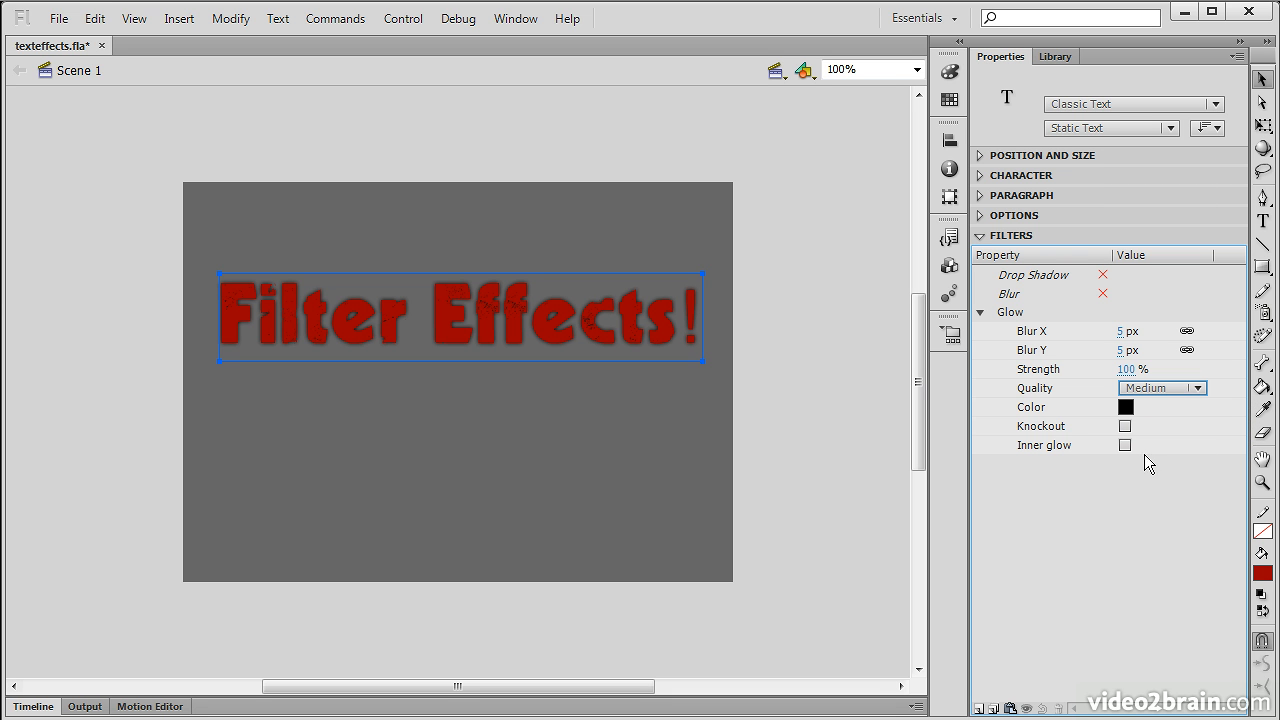
Step: Set the glow's horizontal and vertical blur to 22 px, and switch Knockout and Inner glow on and back off
drag(1121, 331, 1134, 370)
click(1127, 350)
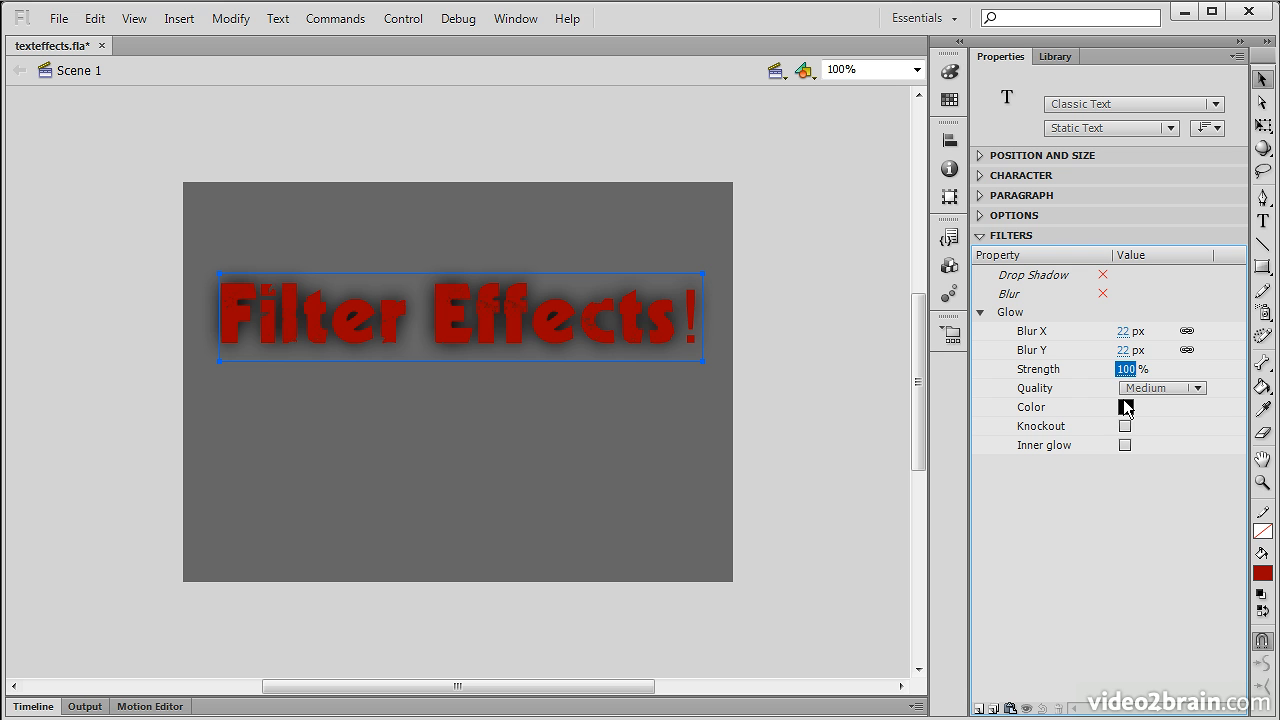
click(1125, 426)
click(1125, 426)
click(1125, 445)
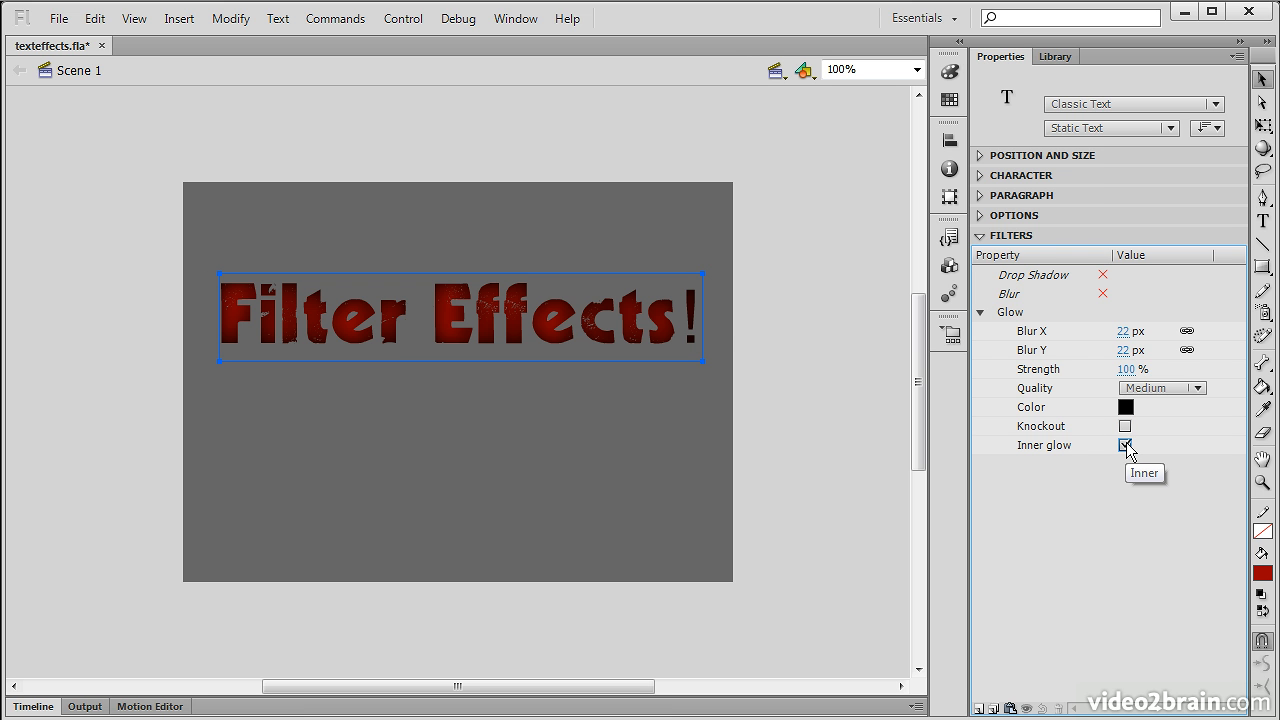
click(1125, 445)
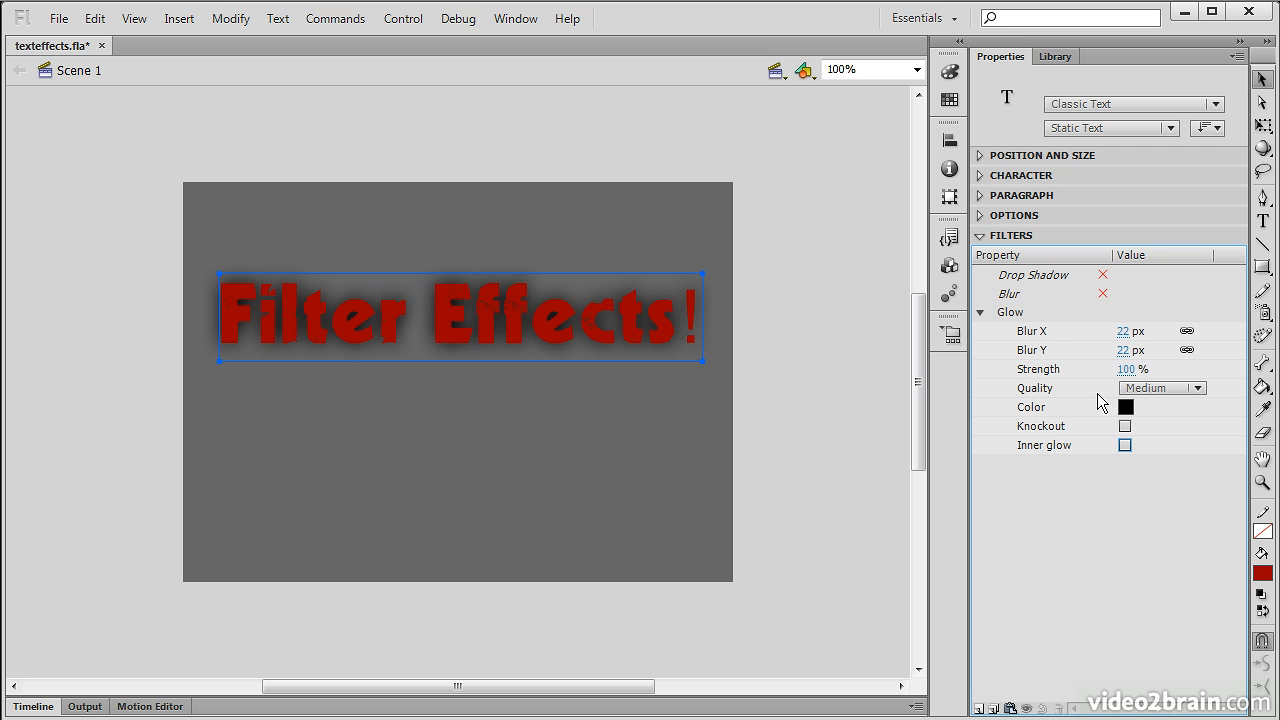
Step: Disable the Glow filter and add a Bevel filter to the text
click(1027, 709)
click(980, 709)
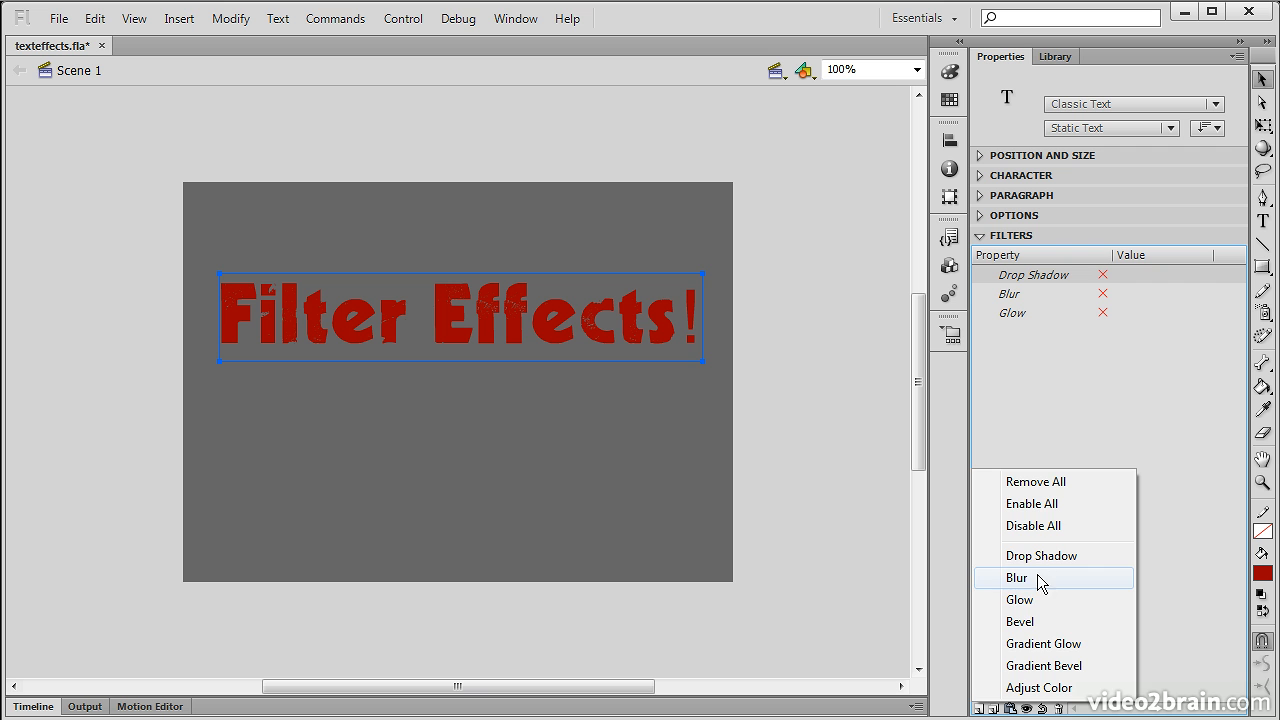
click(1044, 620)
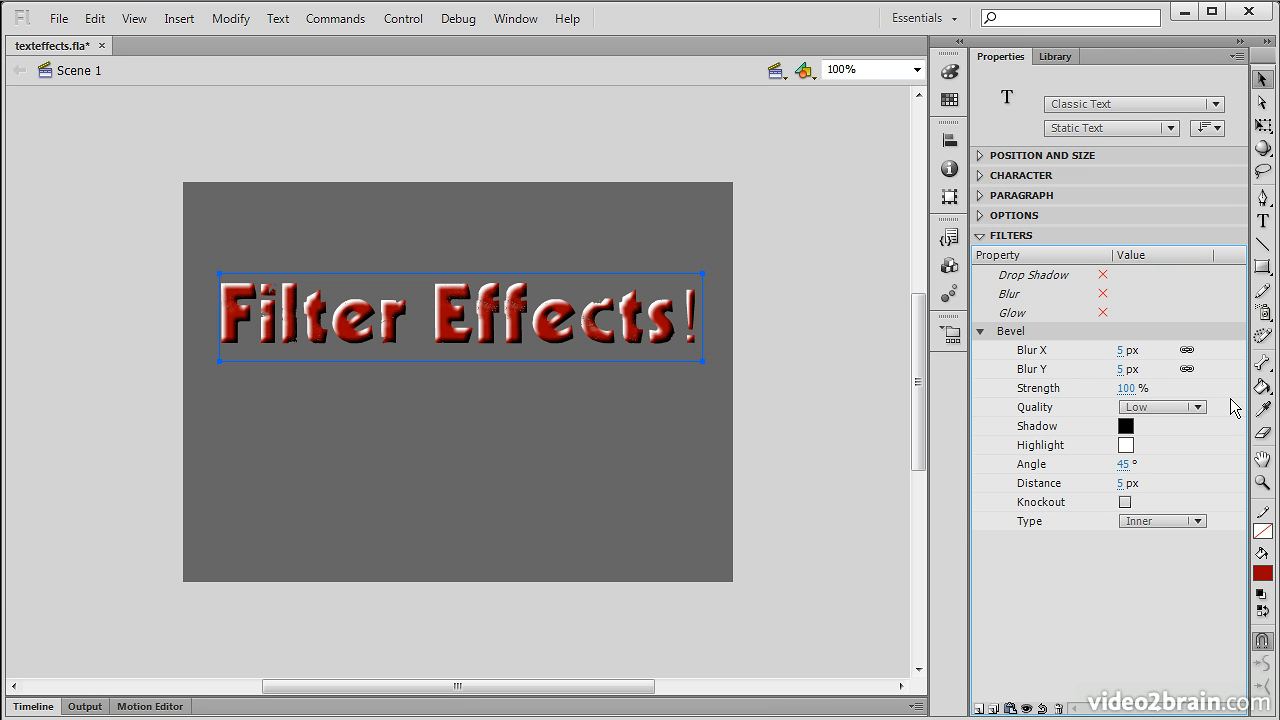
Step: Set the bevel's quality to Medium, its strength to 67% and its distance to 2 px
click(1197, 407)
click(1185, 450)
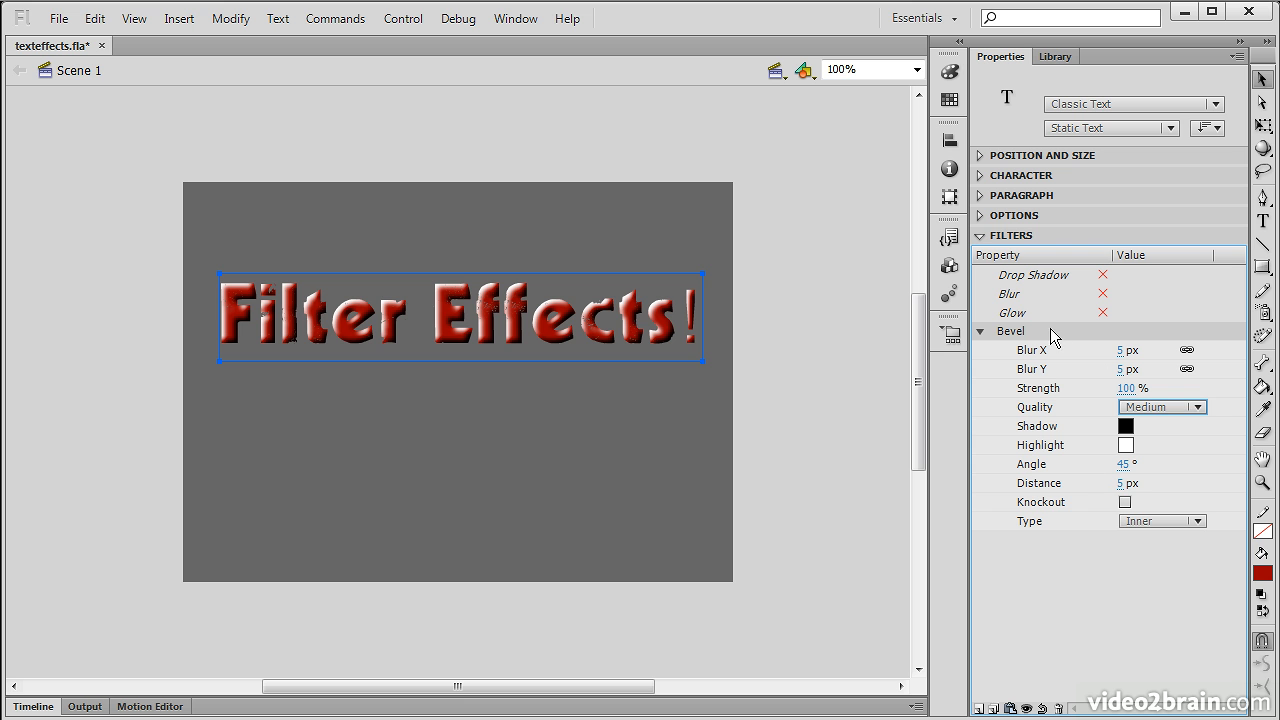
drag(1127, 395, 1096, 393)
drag(1124, 484, 1122, 490)
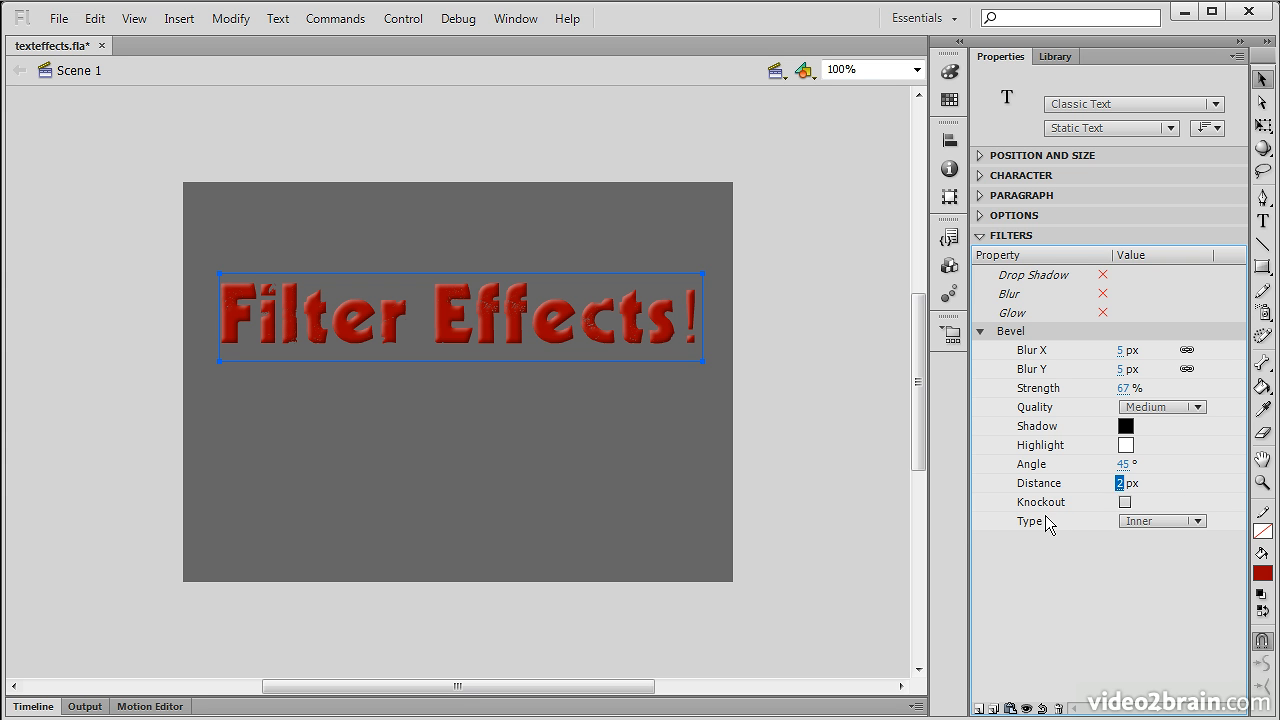
Step: Try the Outer and Full bevel types, and return the type to Inner
click(1197, 520)
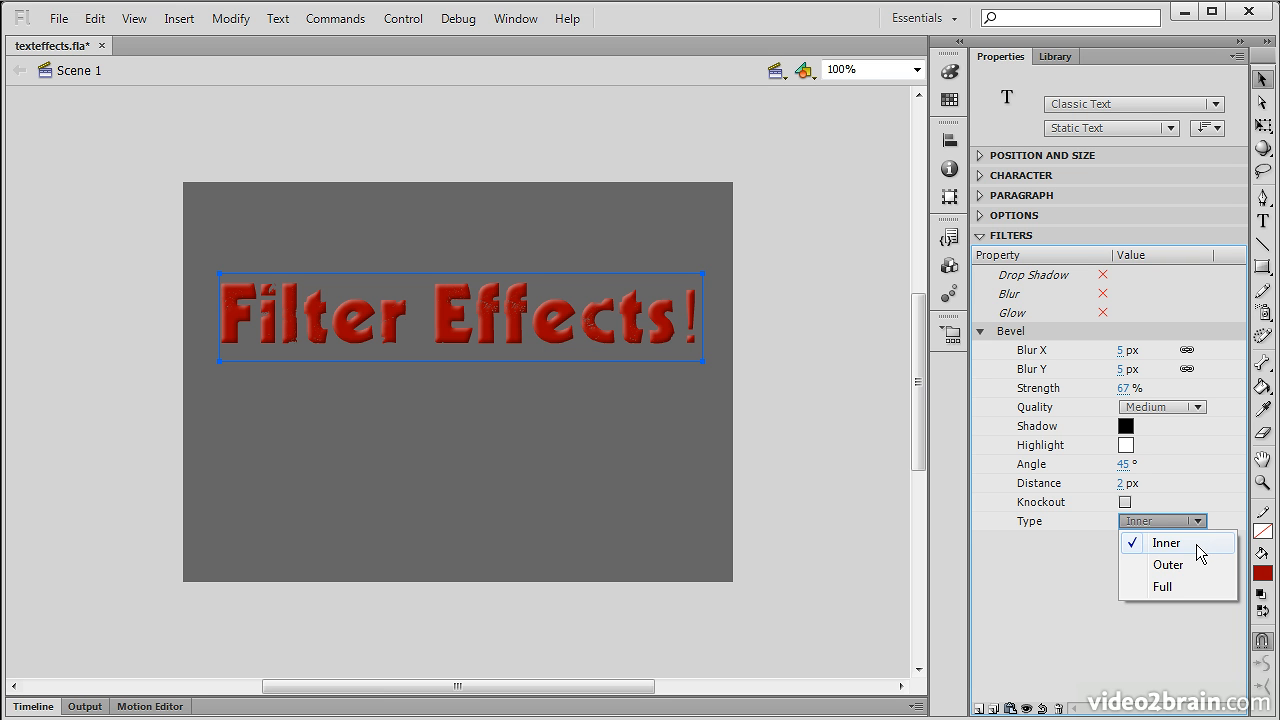
click(1187, 566)
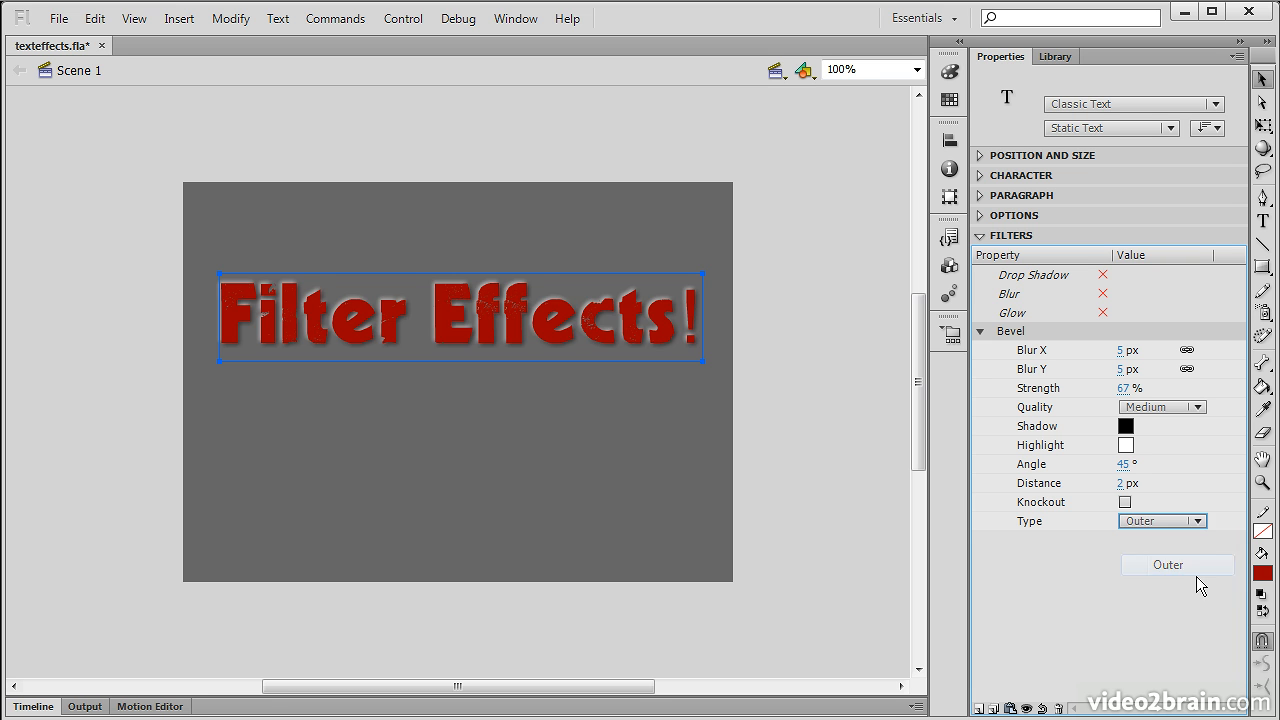
click(1190, 521)
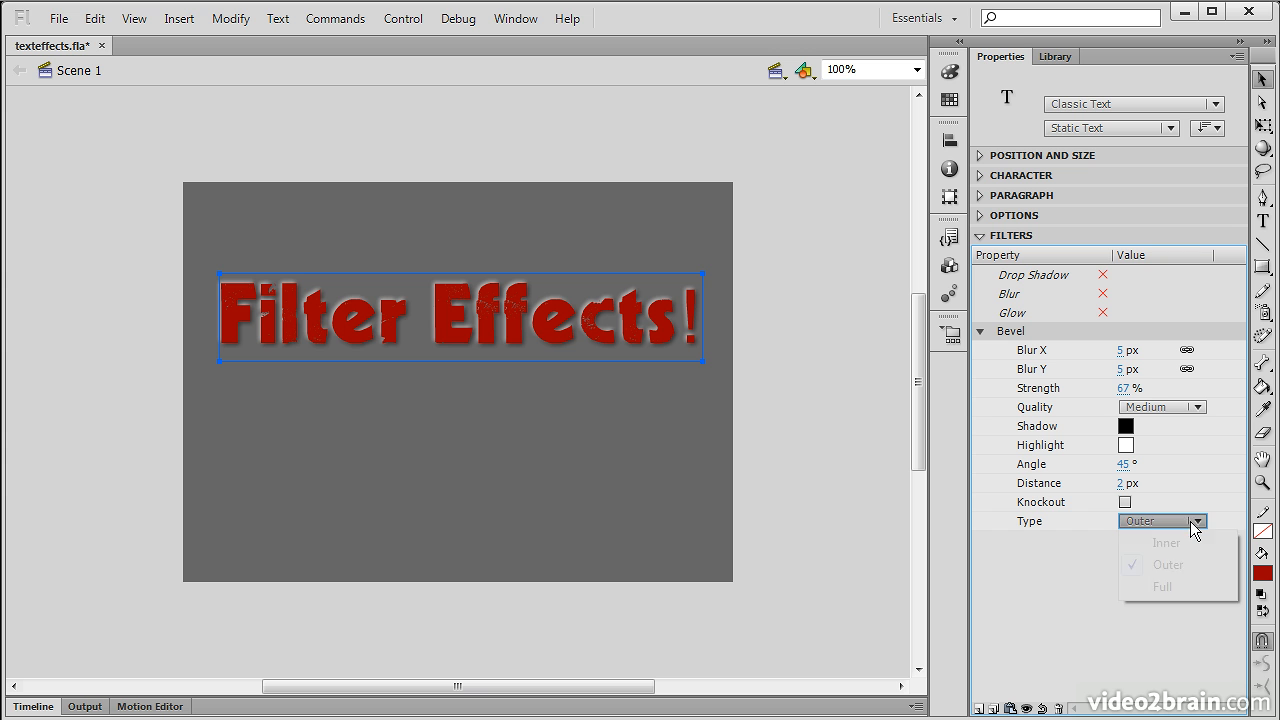
click(1167, 589)
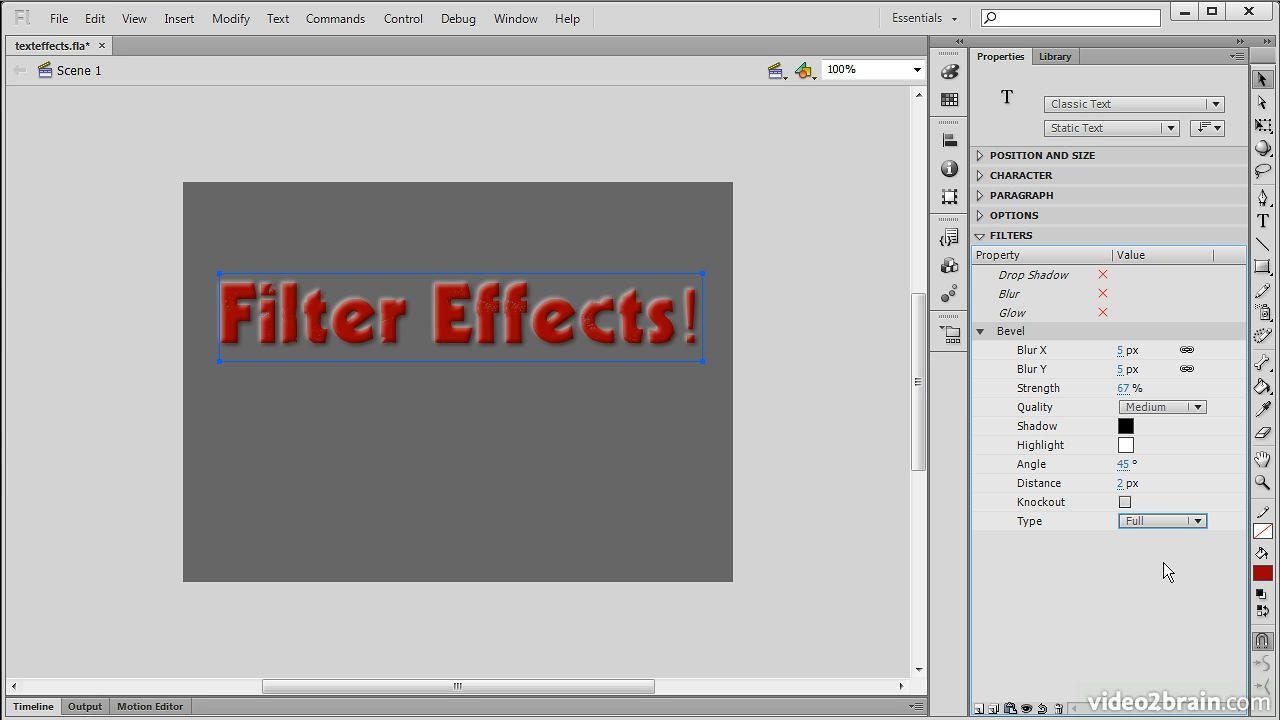
click(1175, 520)
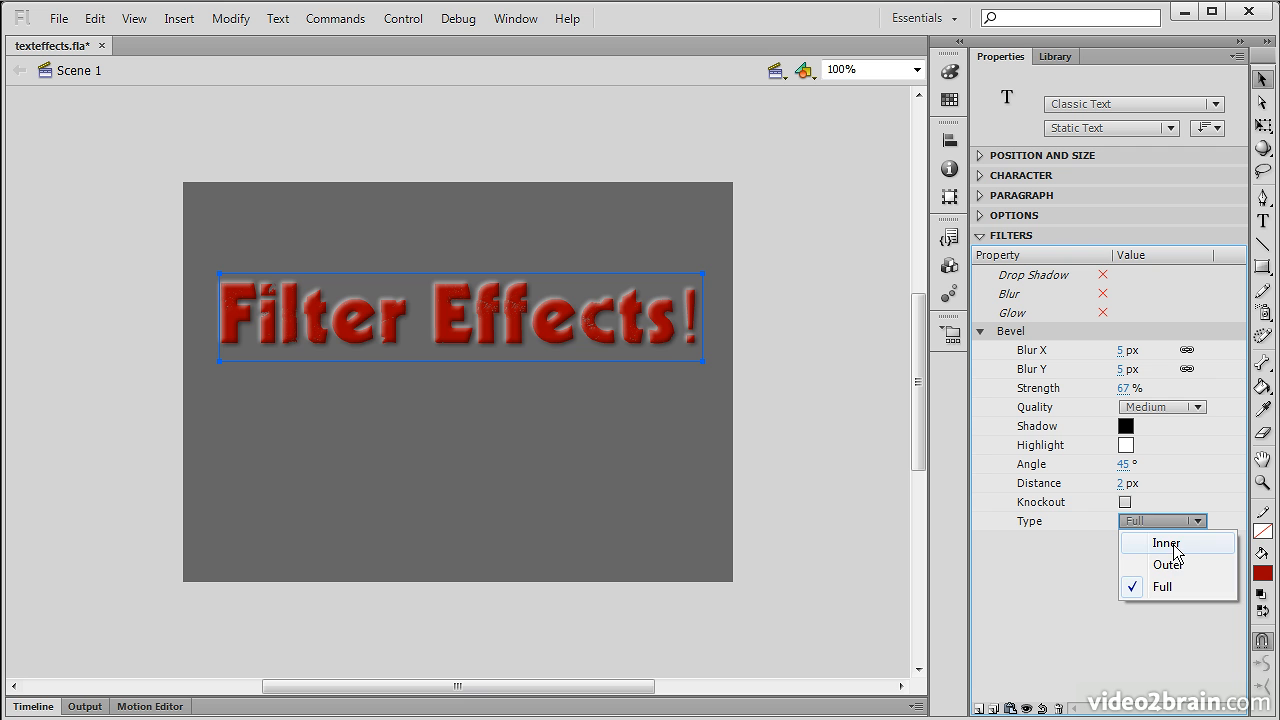
click(1166, 544)
Step: Change the bevel's highlight to dark red #990000 and brighten it to a custom red with a Red value of 206
click(1127, 445)
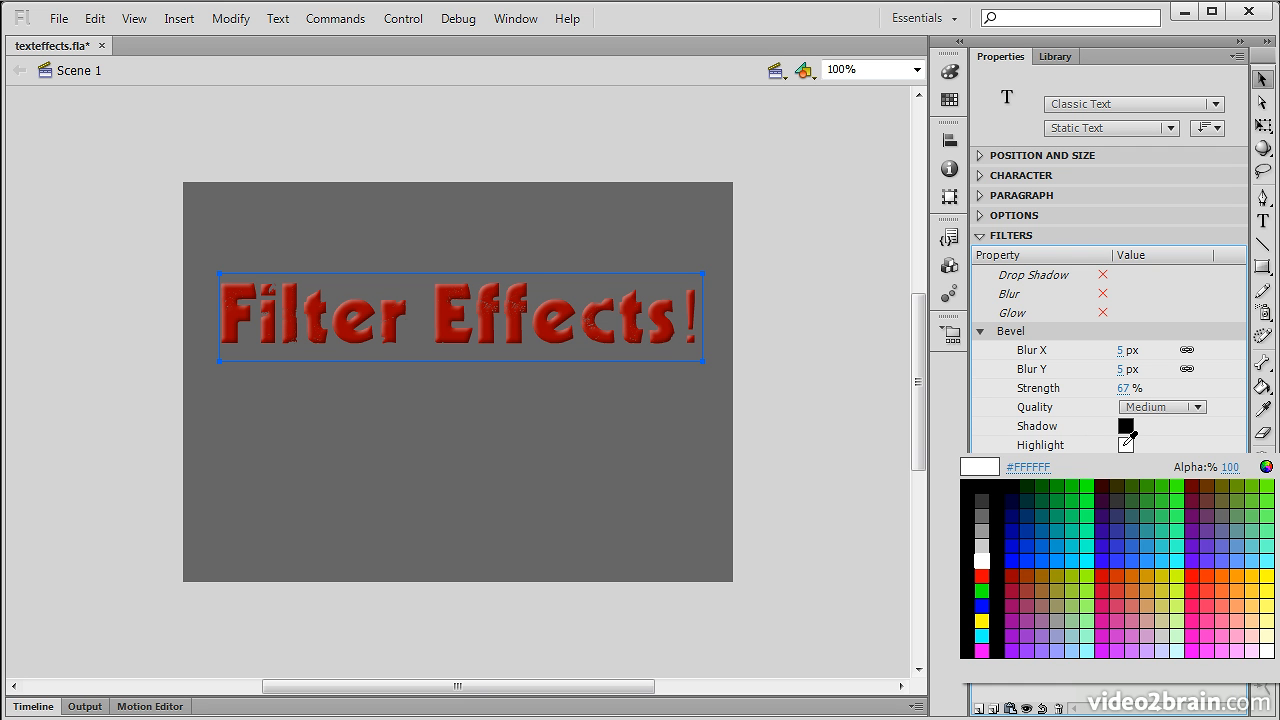
click(1014, 577)
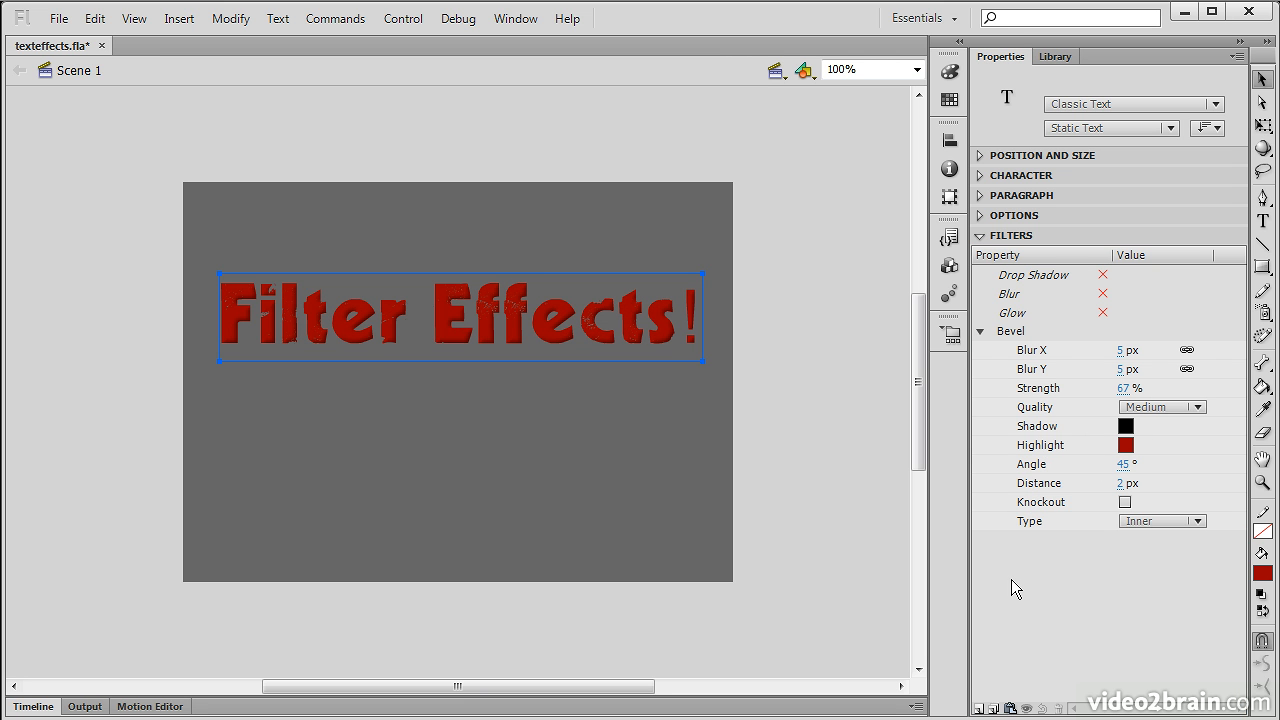
click(1127, 446)
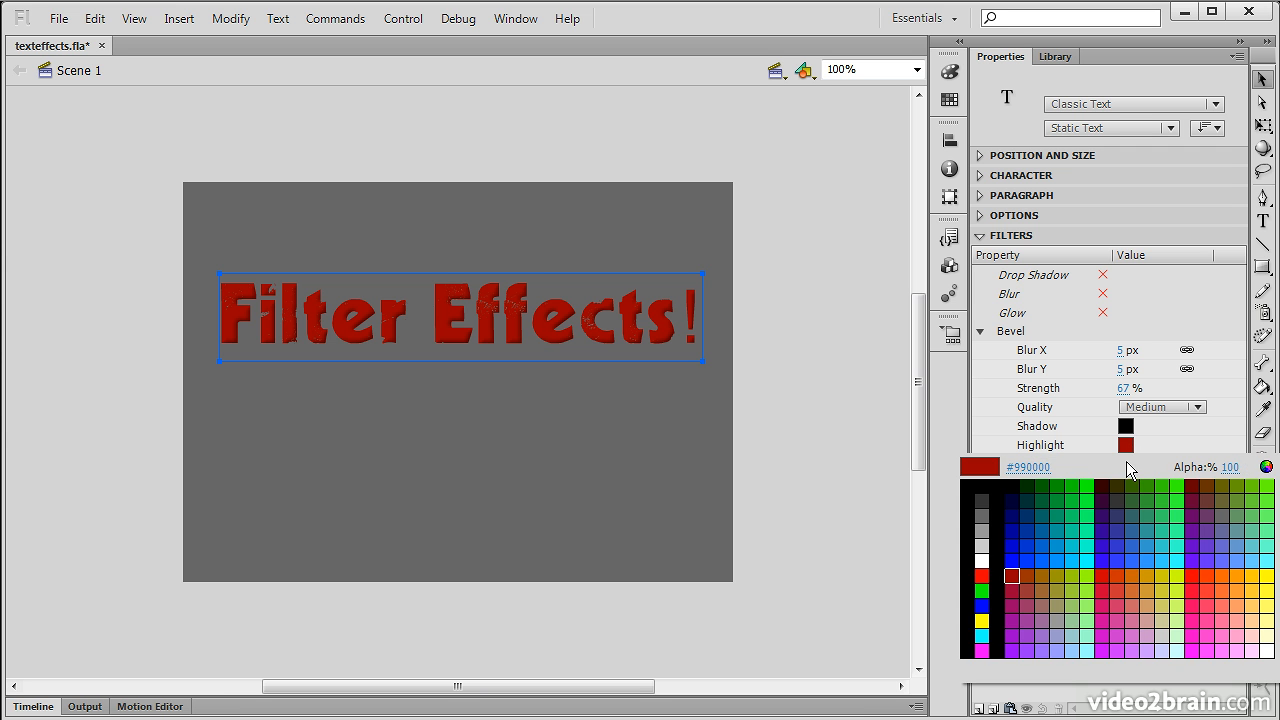
click(986, 468)
click(1128, 445)
click(1127, 445)
click(1266, 468)
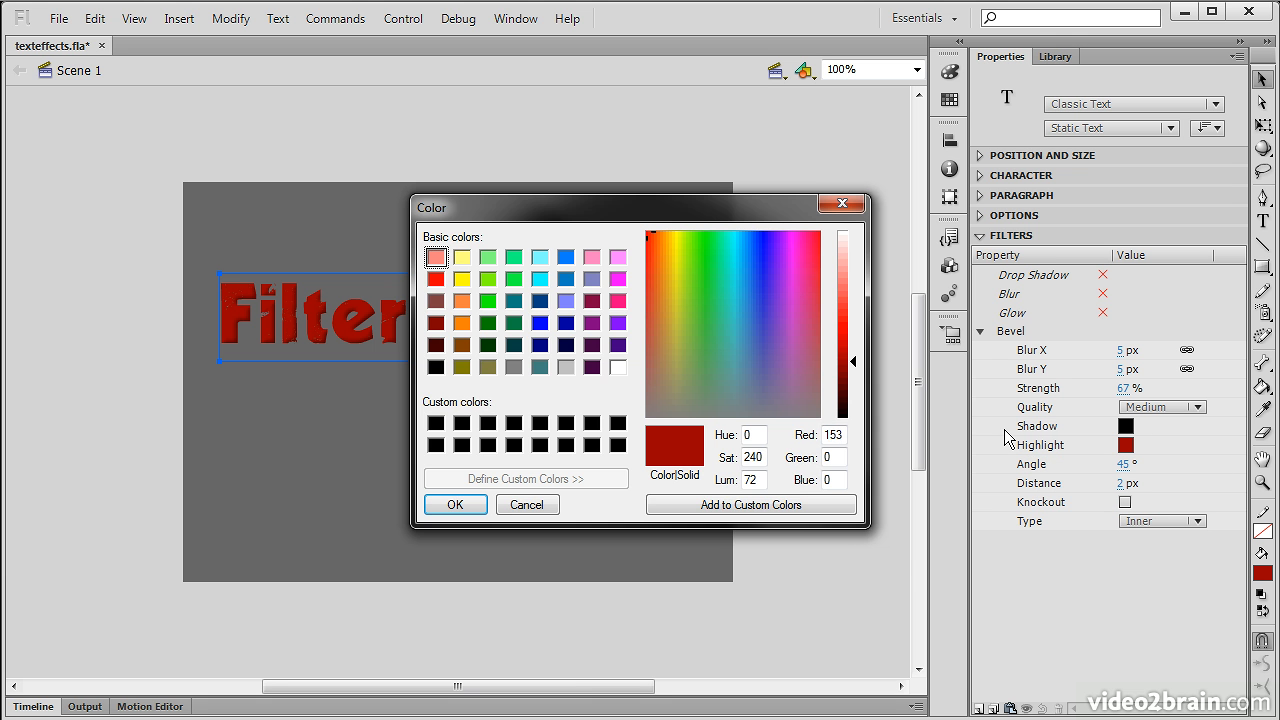
drag(728, 206, 910, 364)
drag(1021, 509, 1011, 494)
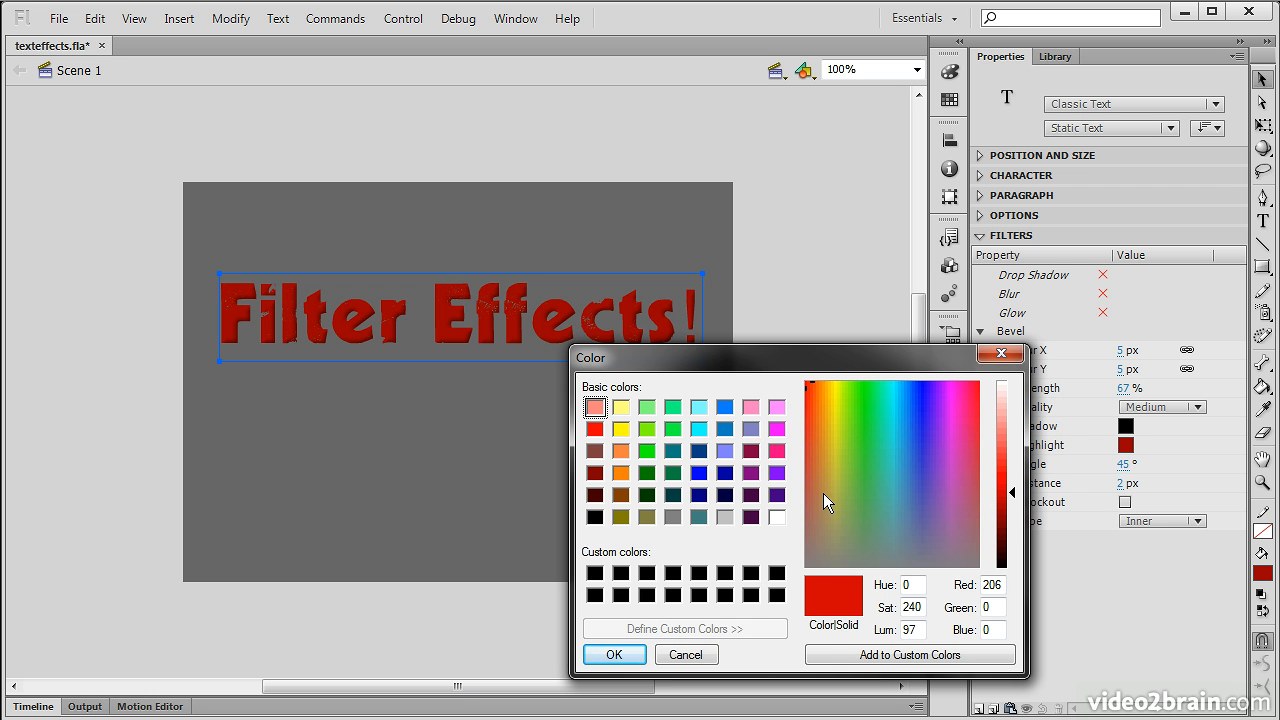
click(610, 654)
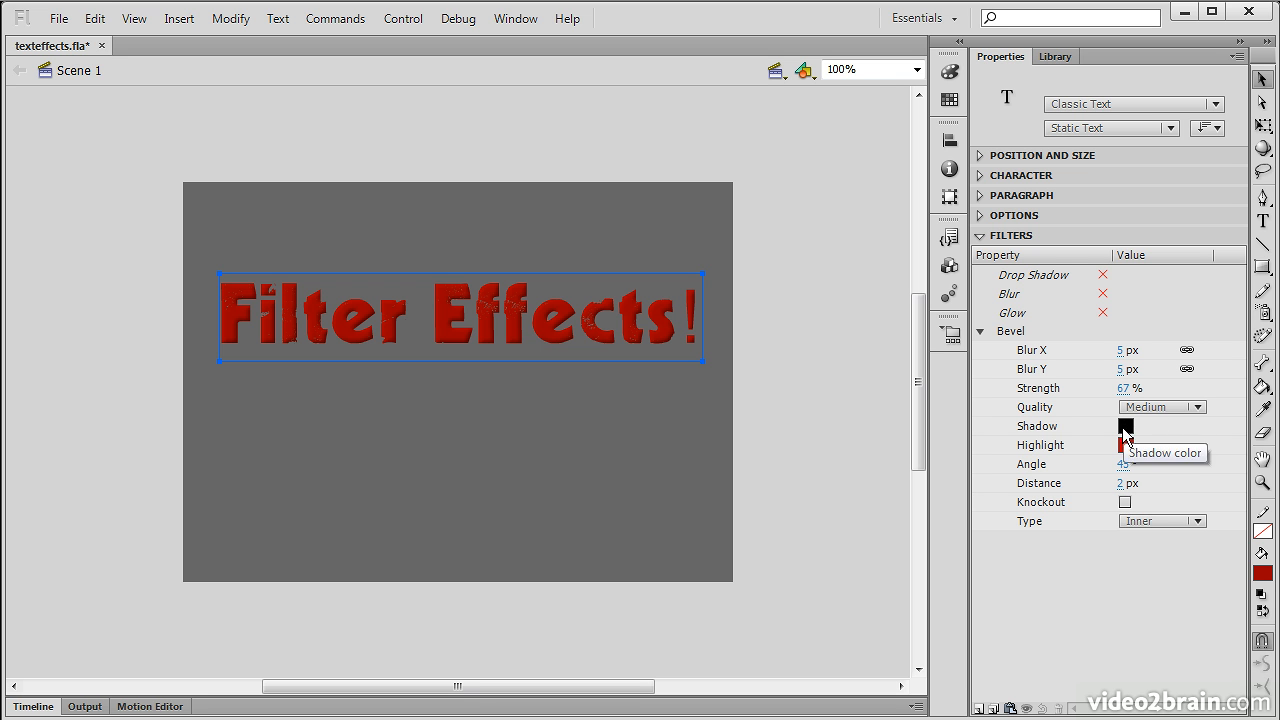
Step: Set the bevel's strength to 95%, collapse its settings and disable the filter
drag(1123, 388, 1155, 391)
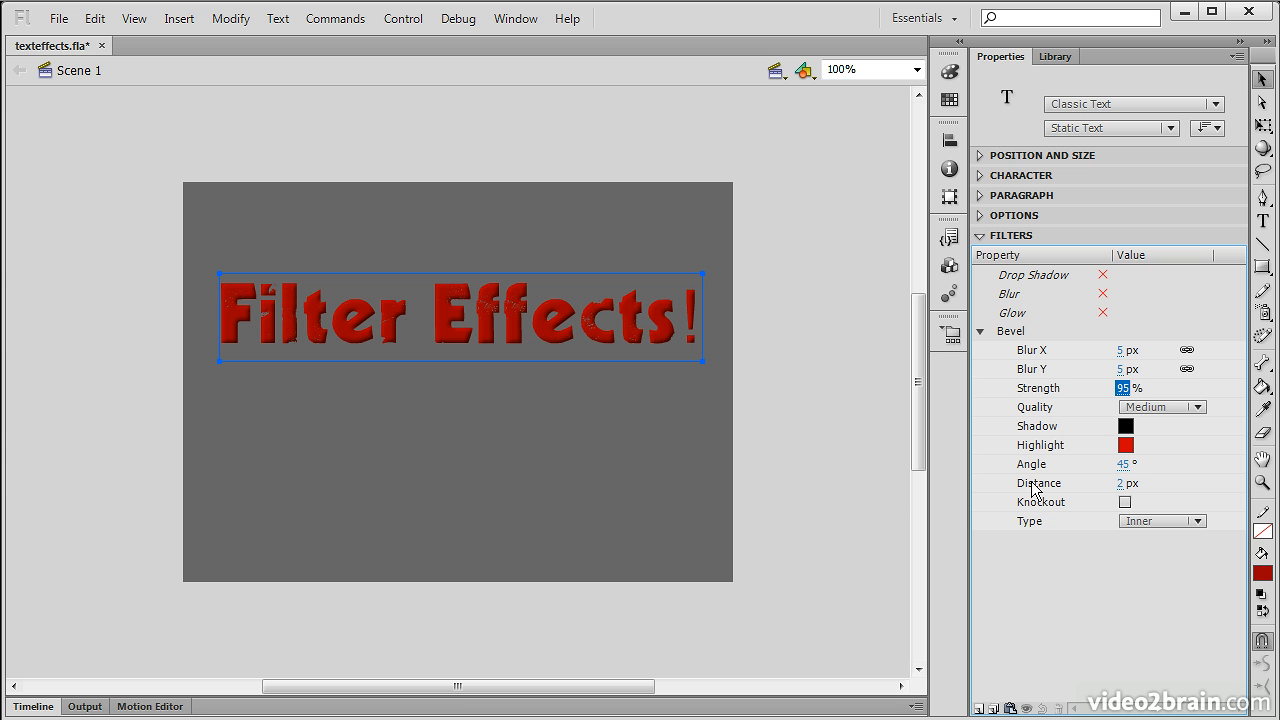
click(981, 331)
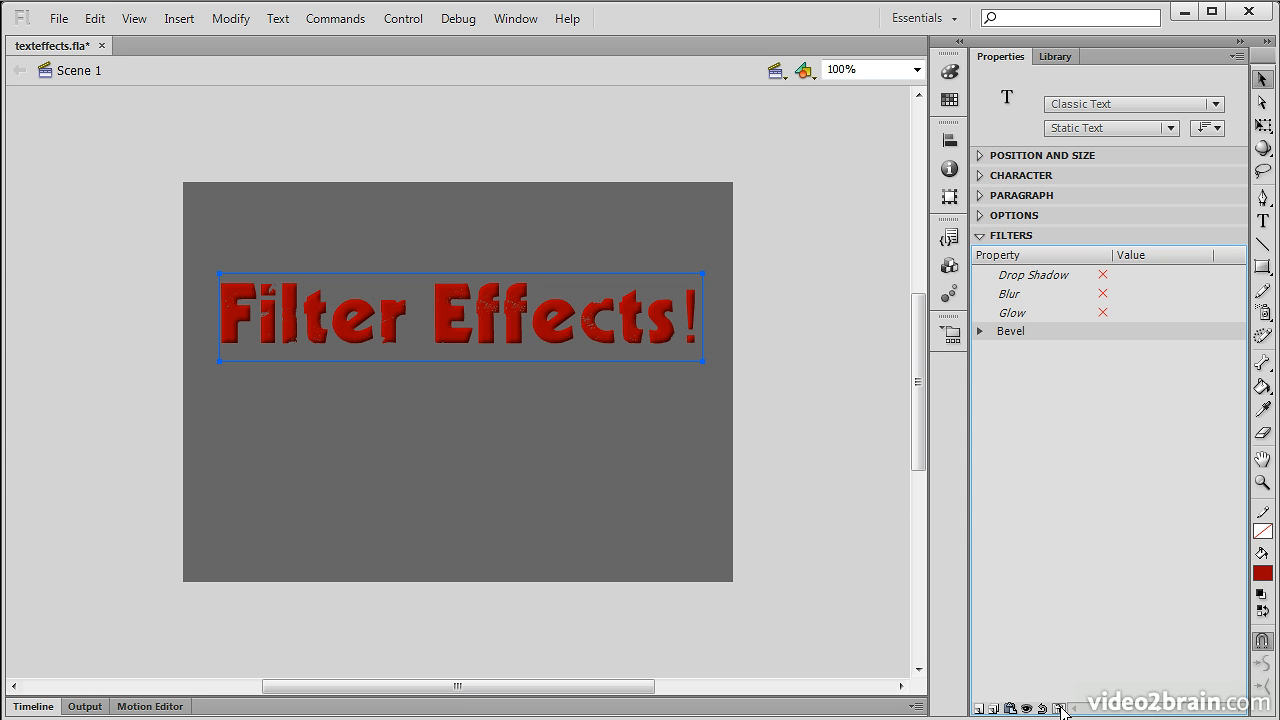
click(1026, 708)
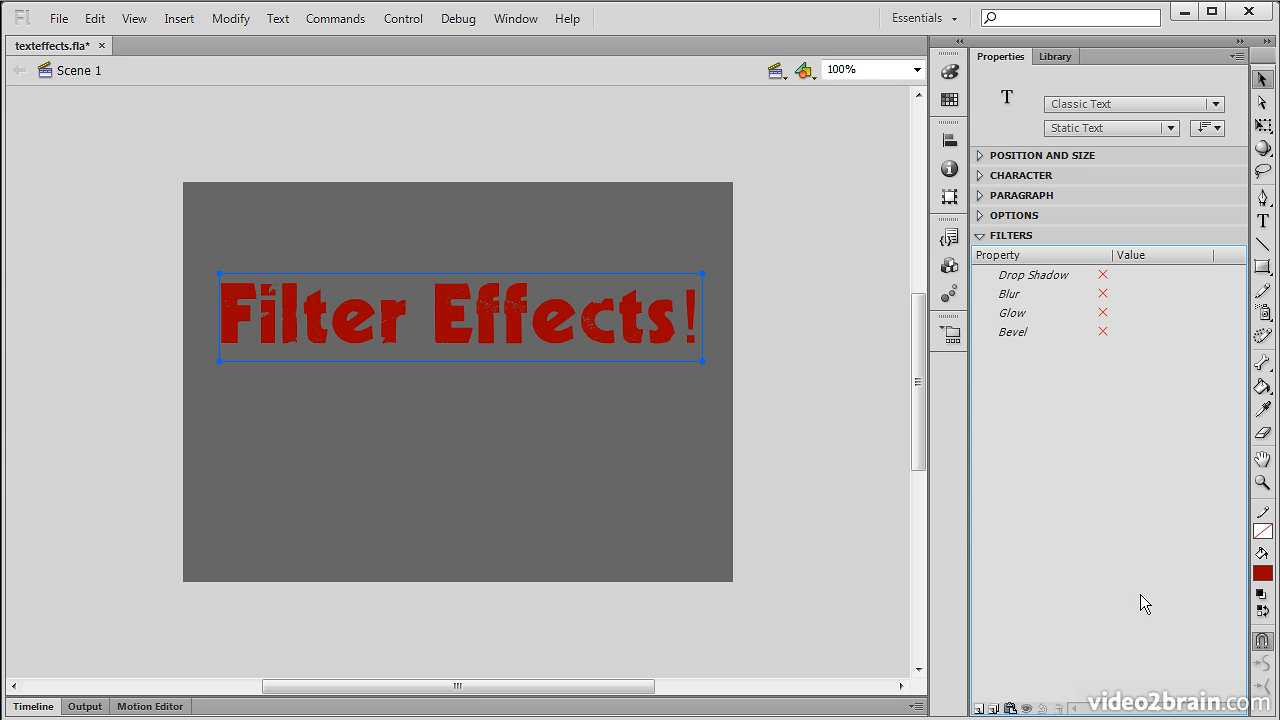
Step: Add a Gradient Glow filter to the text with its default settings and disable it
click(980, 708)
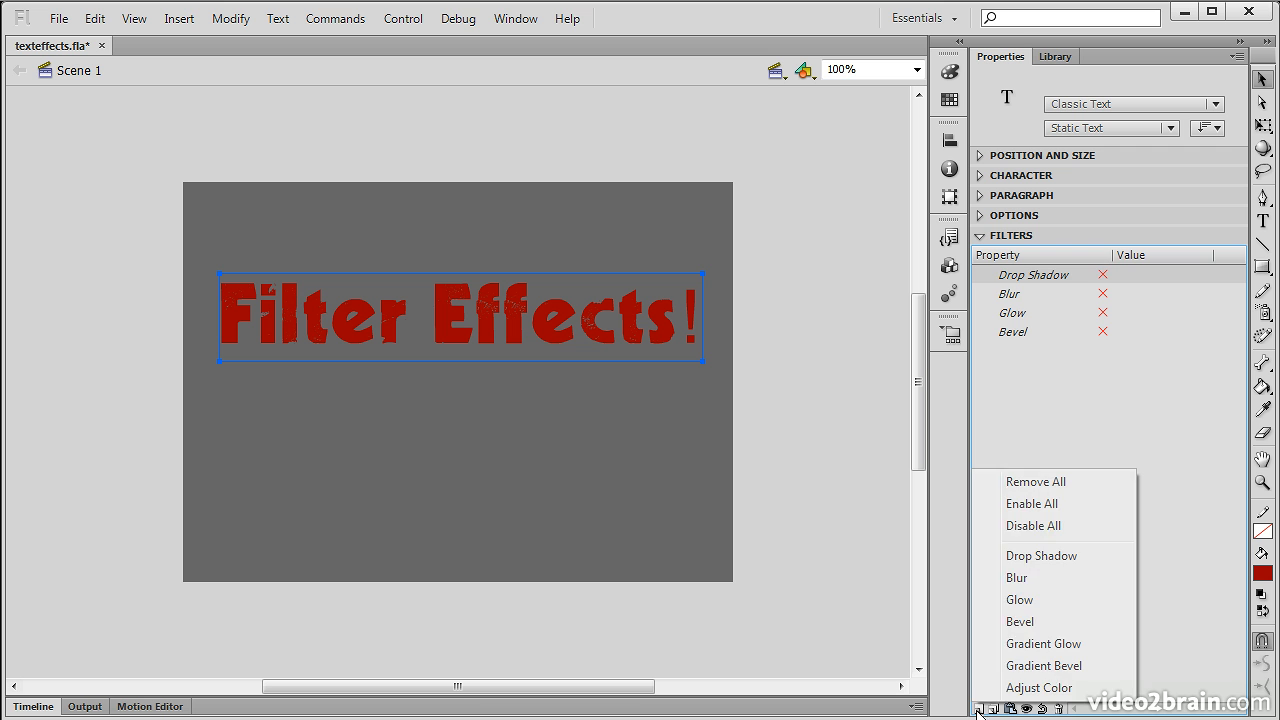
click(1087, 644)
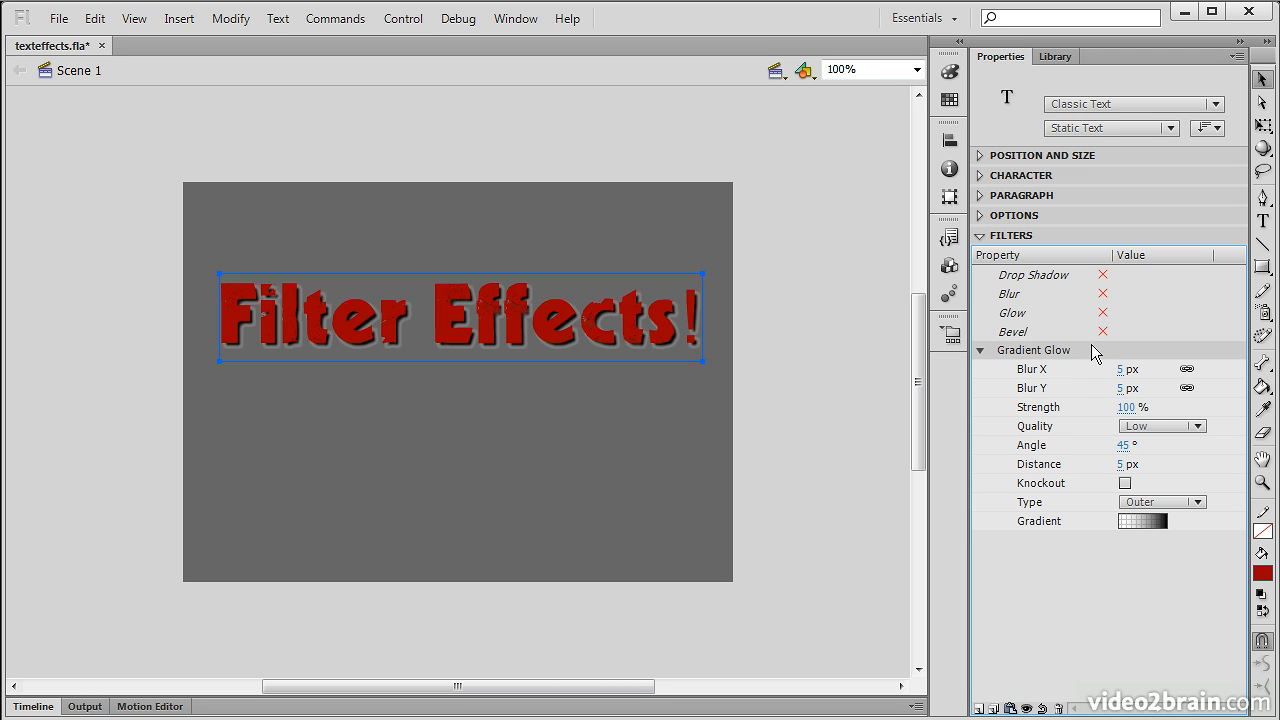
click(1026, 708)
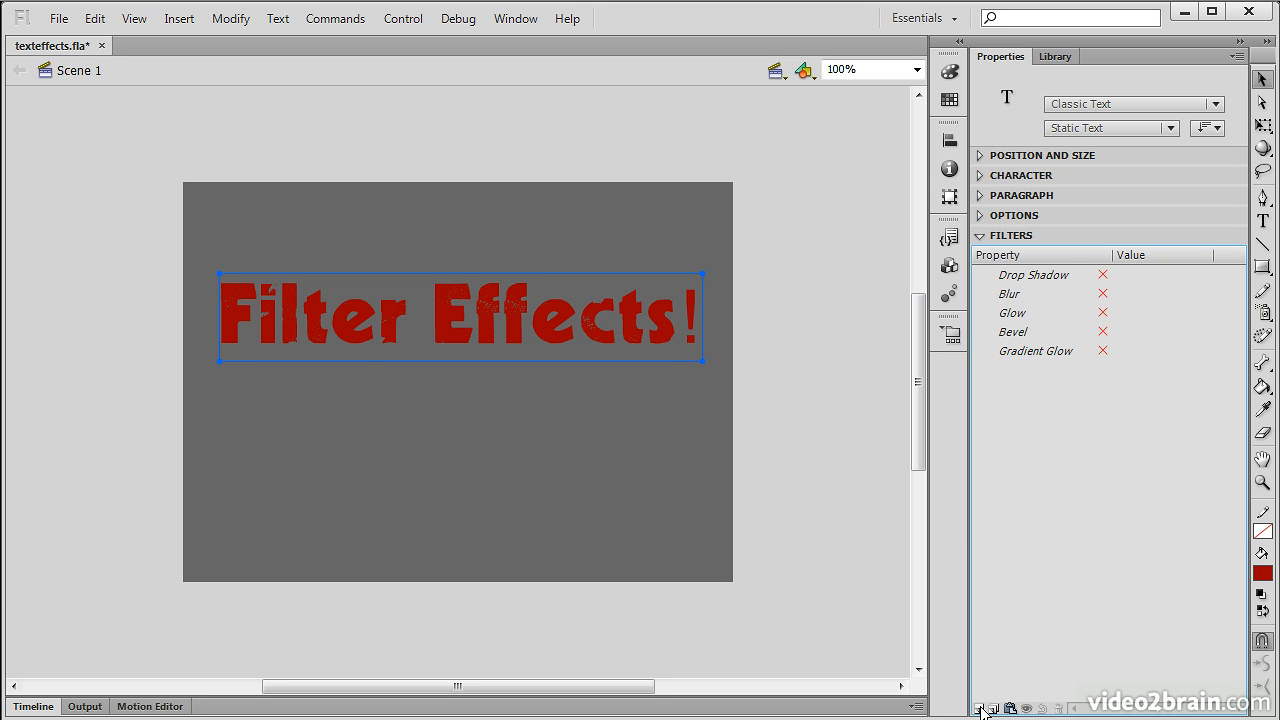
Step: Add an Adjust Color filter with brightness -18, contrast 13, saturation -68 and hue -64
click(981, 709)
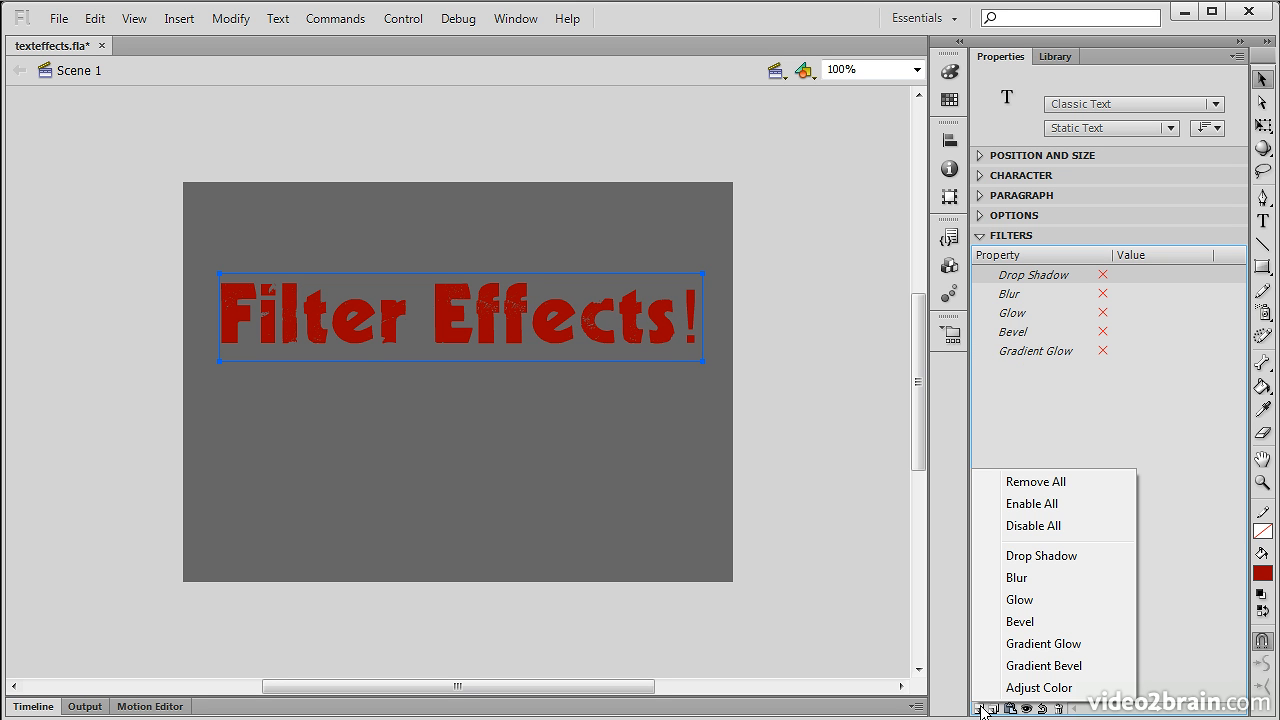
click(1042, 689)
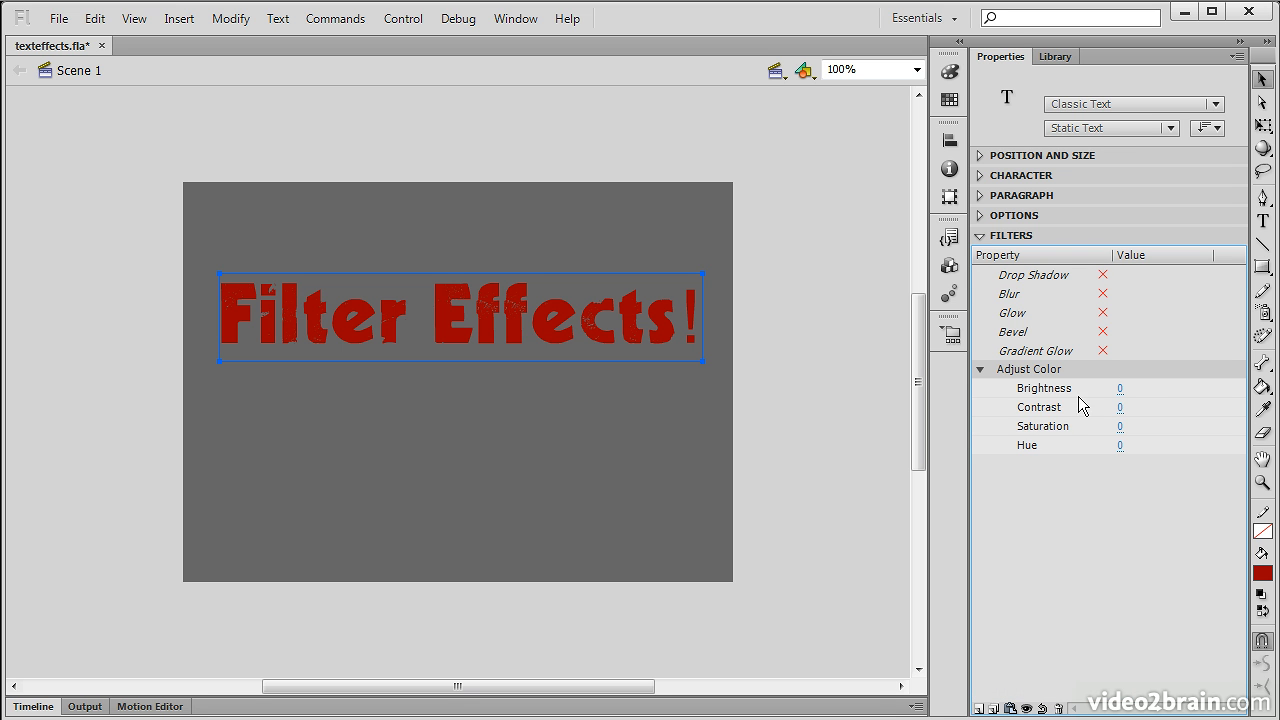
click(1119, 389)
drag(1160, 392, 1198, 448)
drag(1033, 446, 1066, 466)
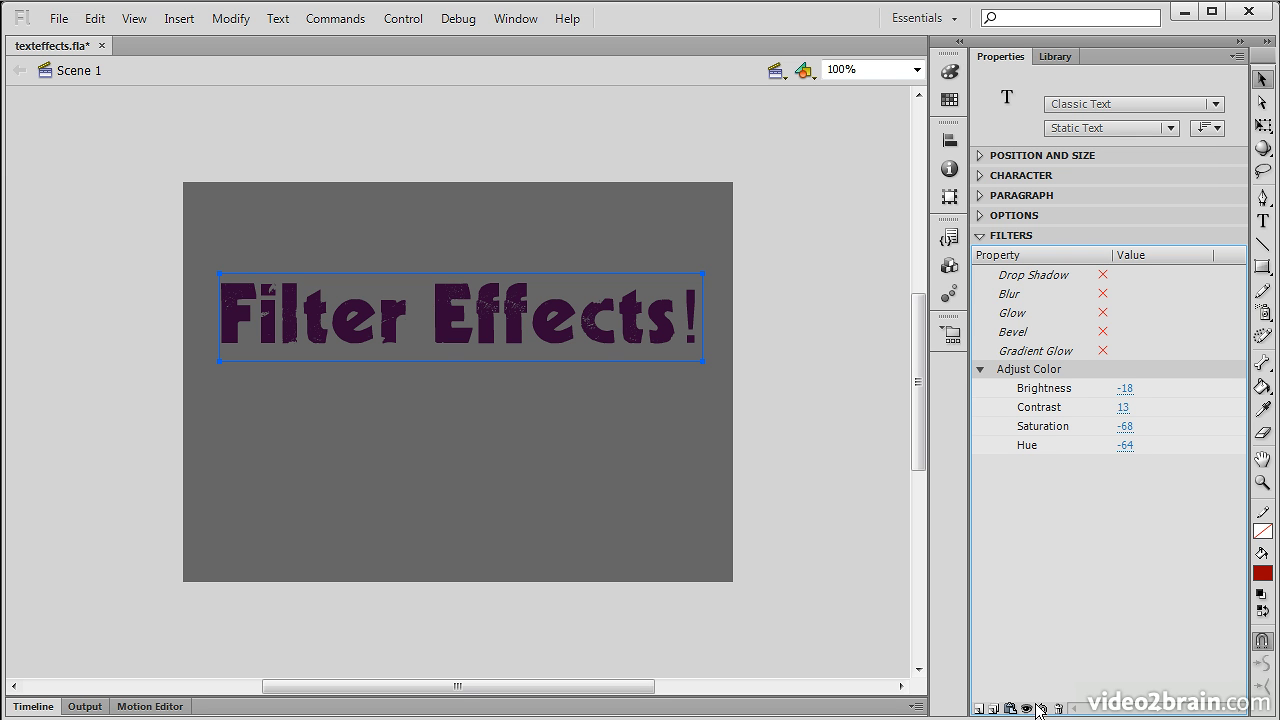
Step: Enable all of the text's filters at once and deselect the text to view the combined effect
click(986, 709)
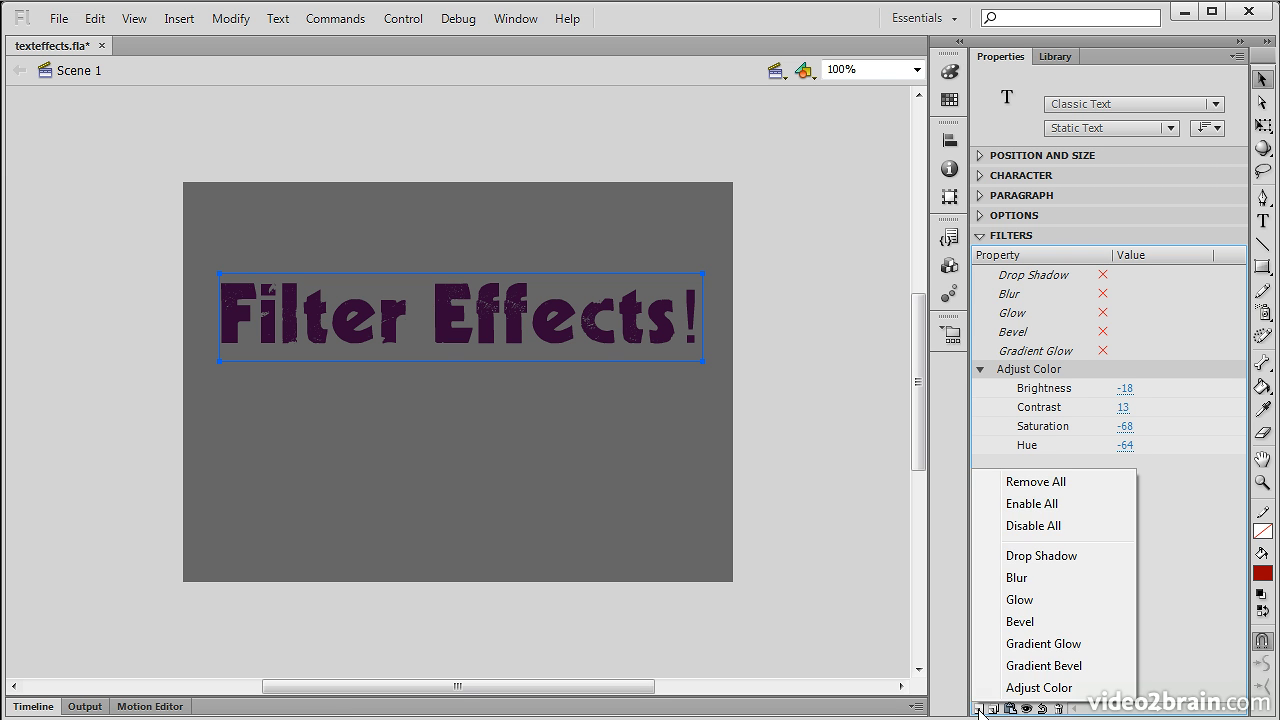
click(1044, 504)
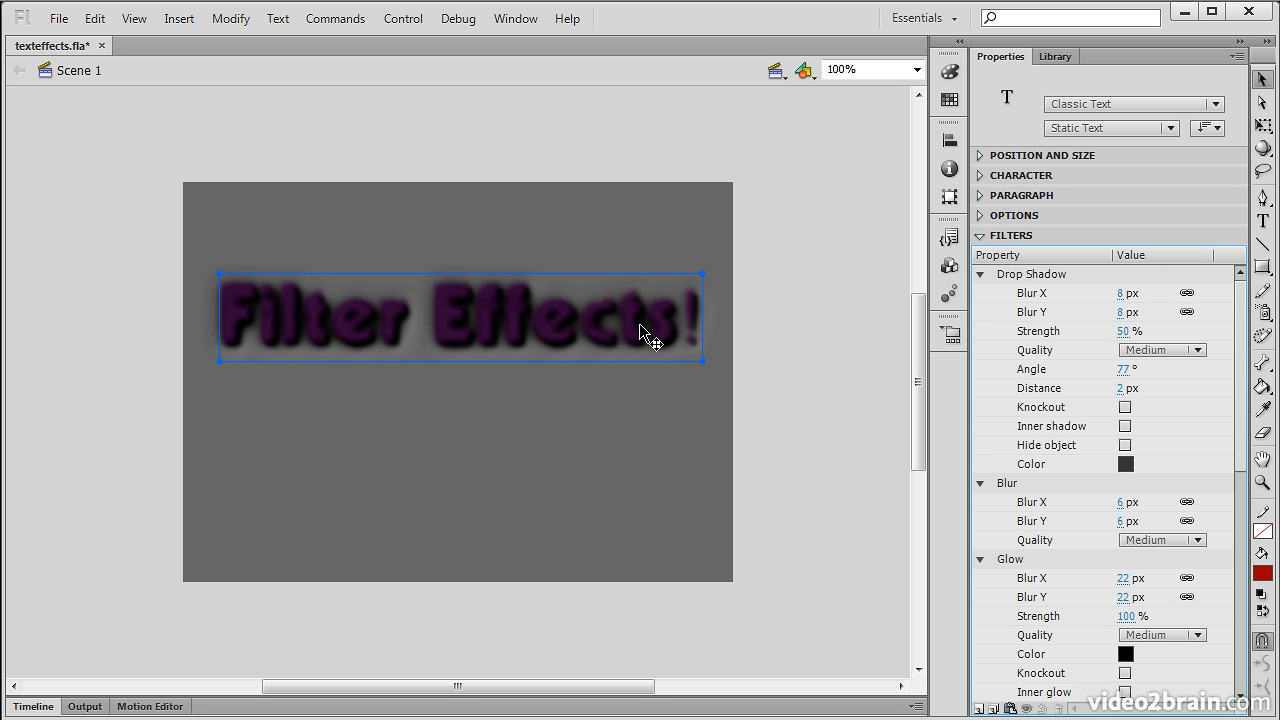
click(800, 380)
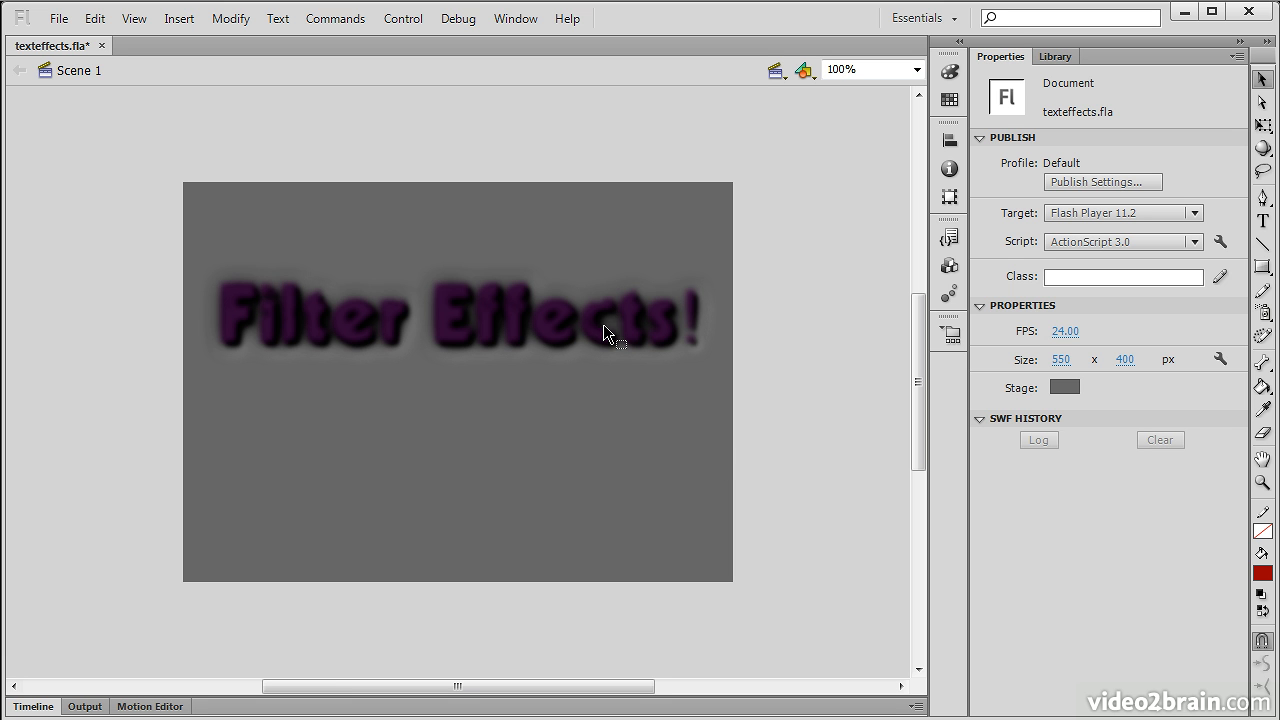
Step: Select the "Filter Effects!" text again, disable all of its filters and deselect it
click(485, 329)
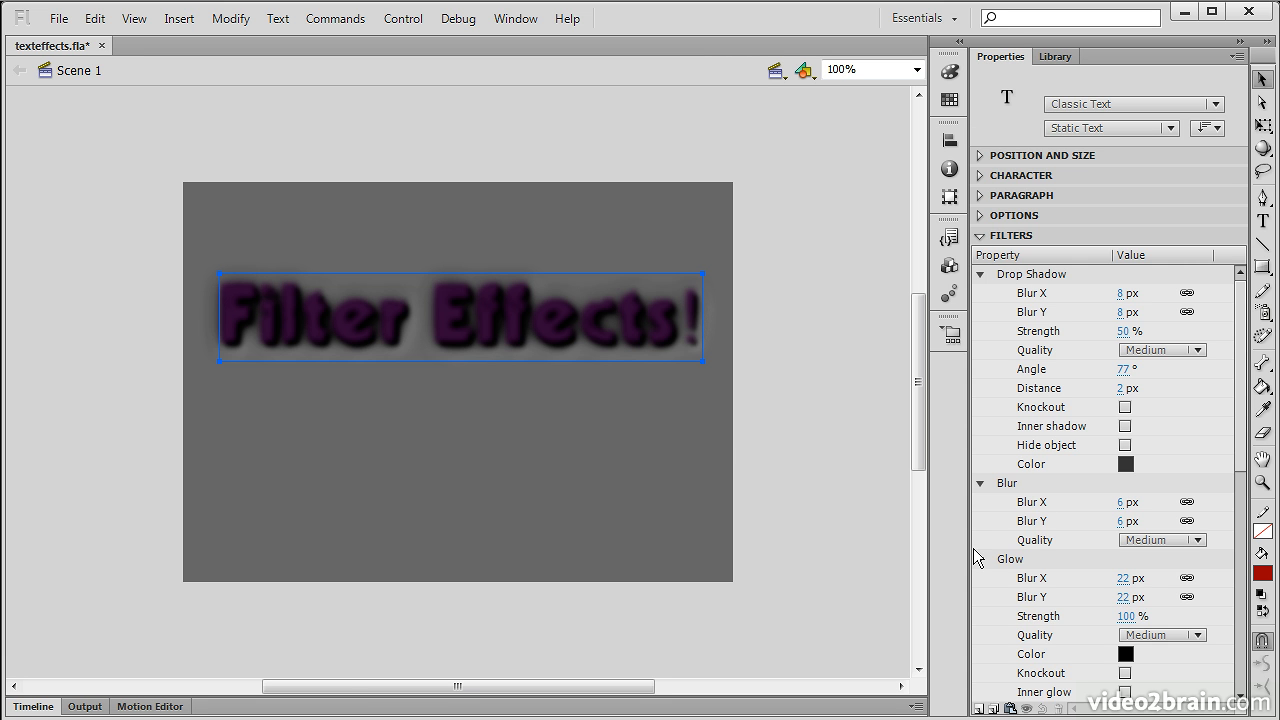
click(993, 707)
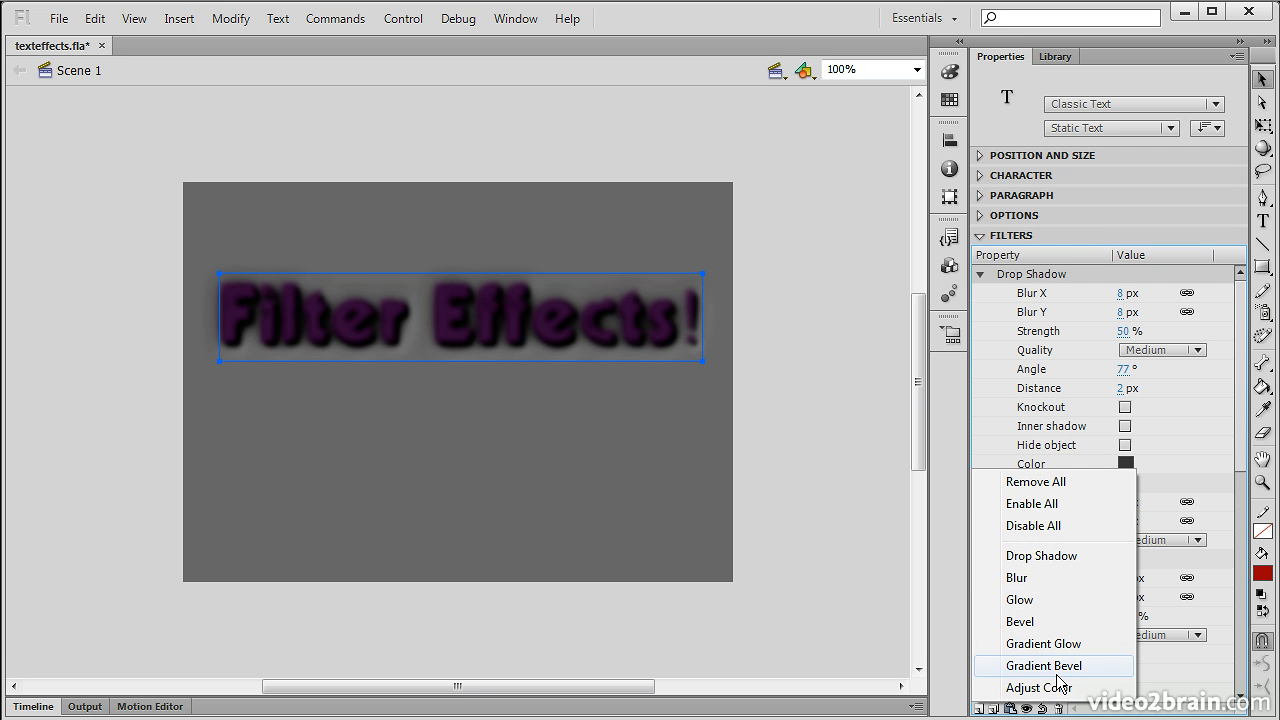
click(1040, 526)
click(869, 534)
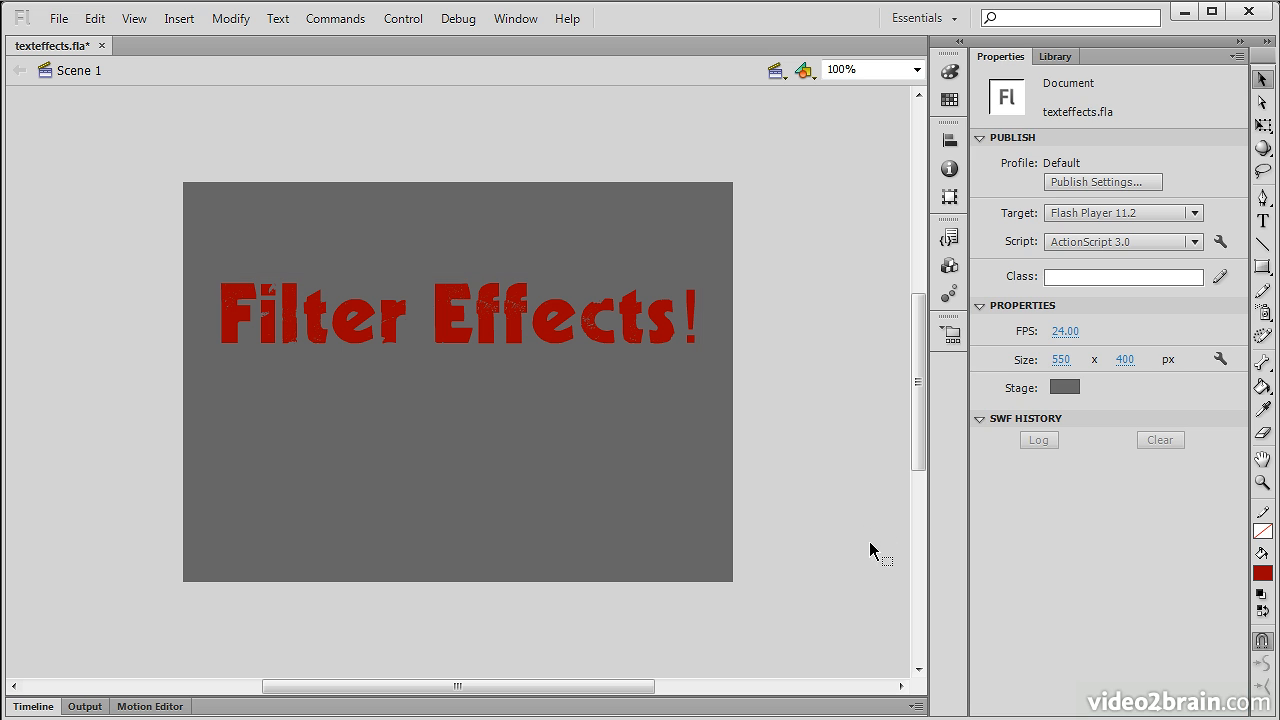